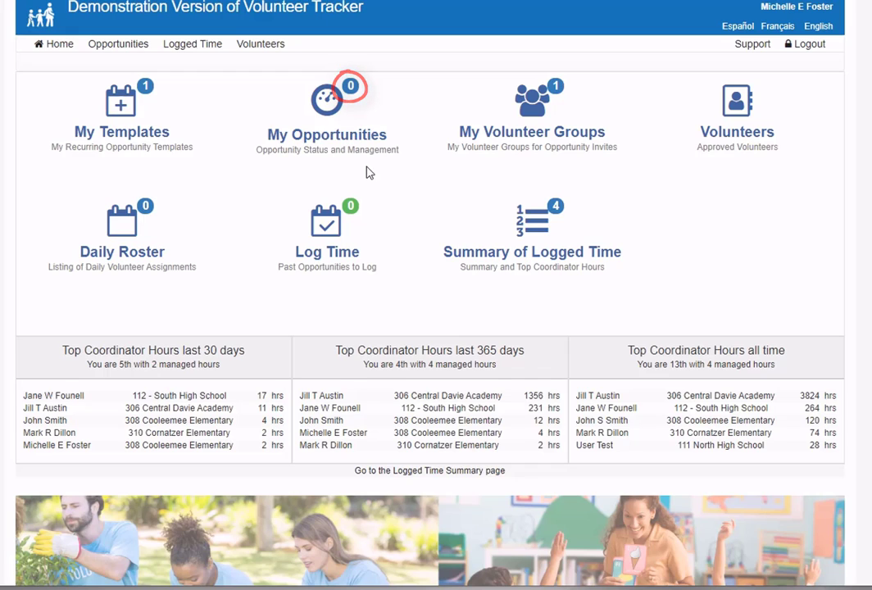
# Start a new major event with Book Fair as its name and description
pyautogui.click(116, 47)
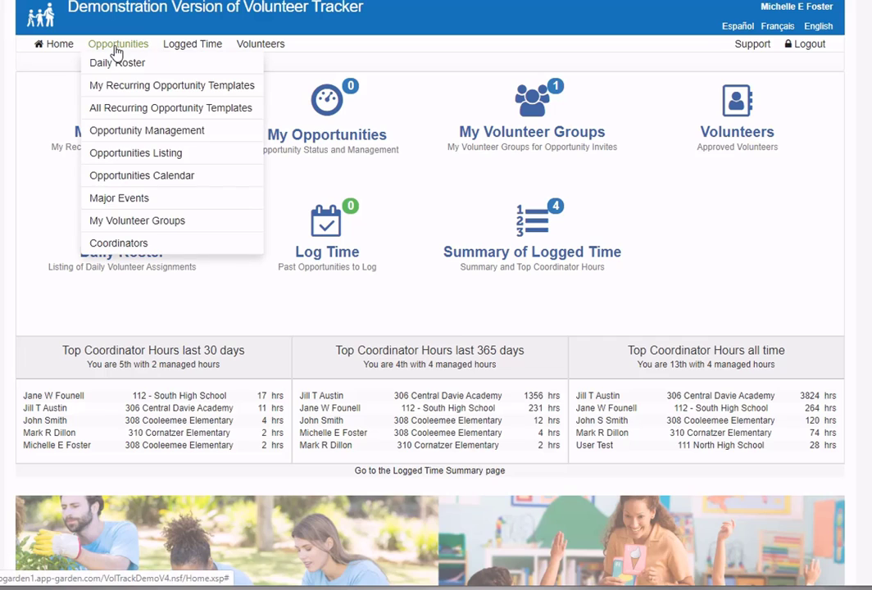
pyautogui.click(168, 202)
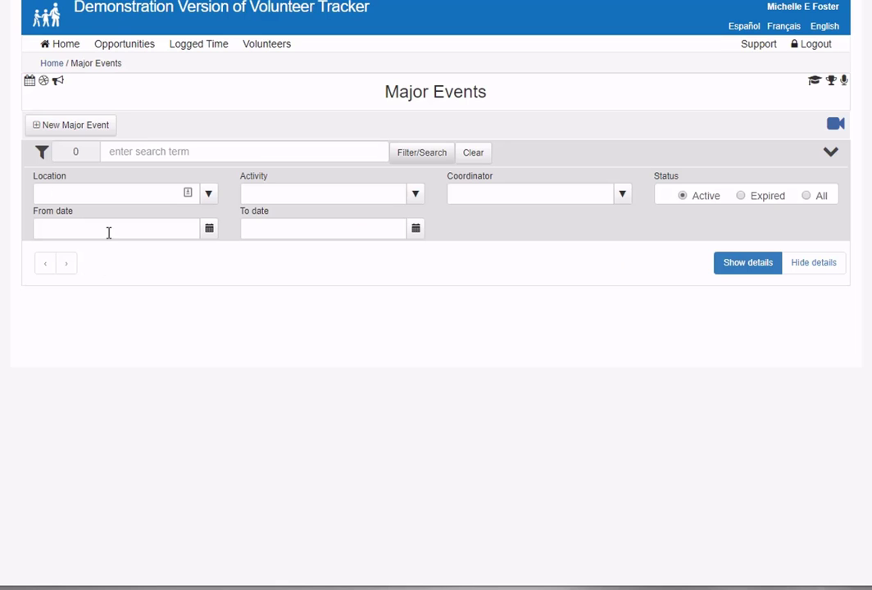
pyautogui.click(107, 136)
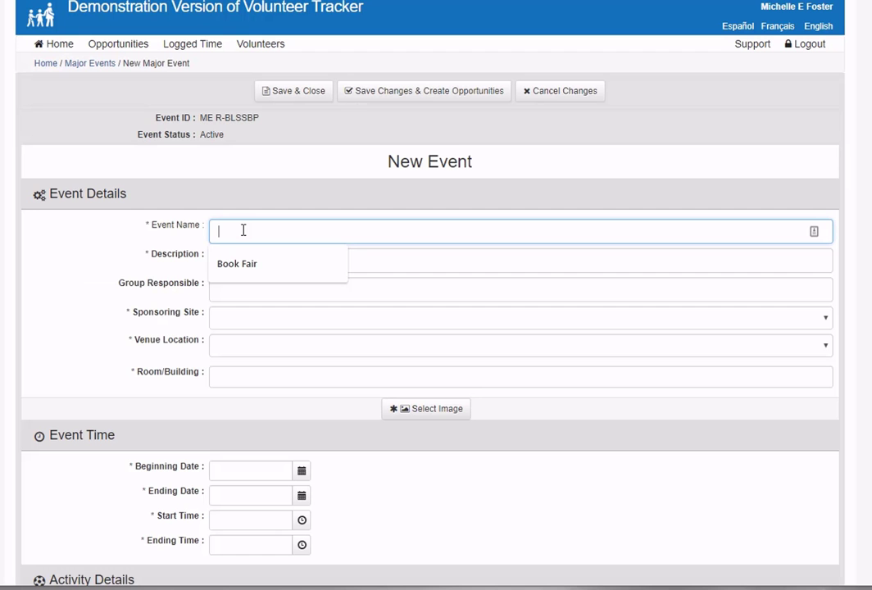
pyautogui.click(256, 264)
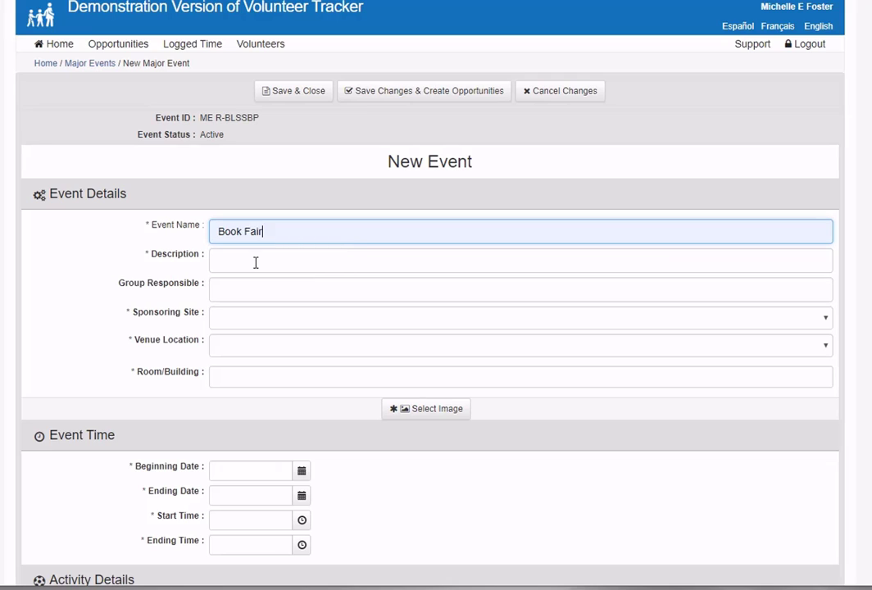
pyautogui.click(251, 264)
pyautogui.click(237, 298)
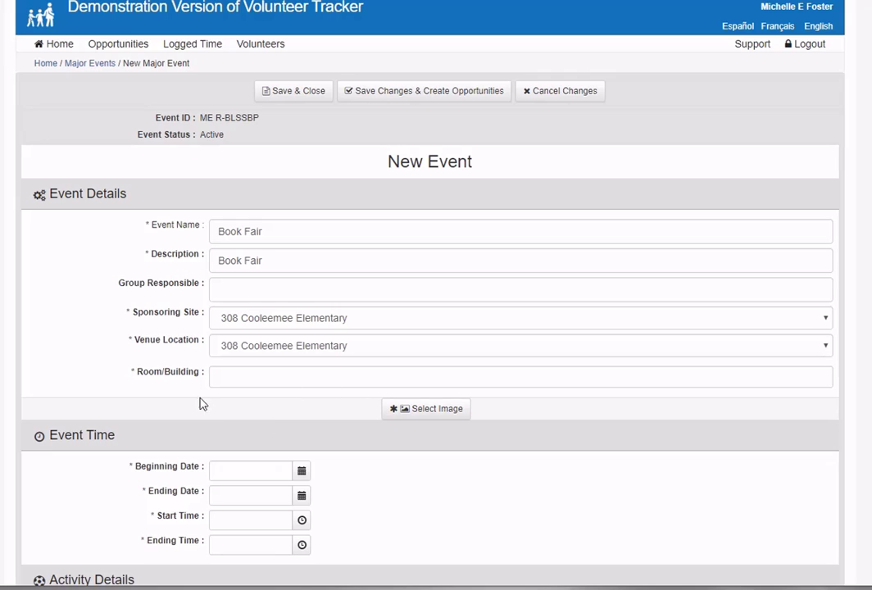
# Set the room/building to Library and choose the Books 2 picture
pyautogui.click(255, 377)
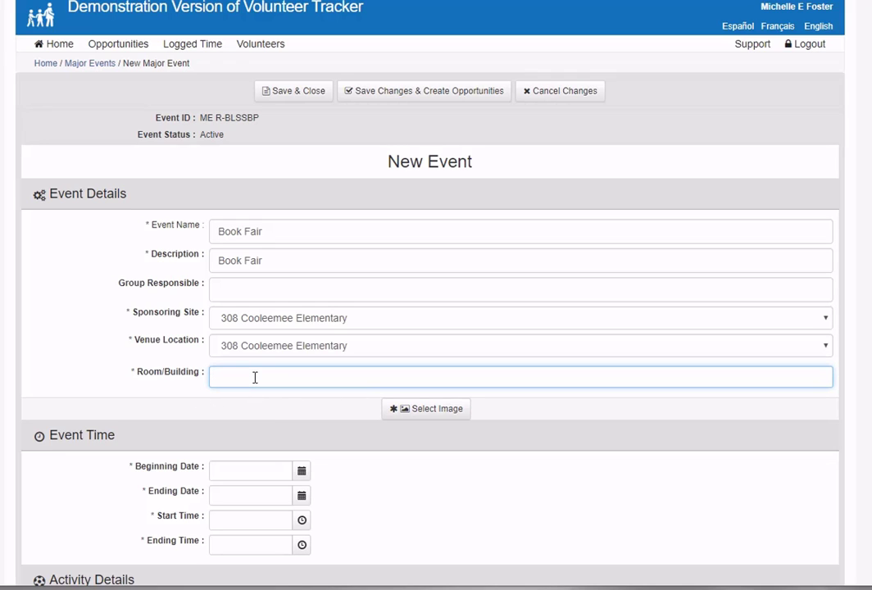
pyautogui.write('Lib')
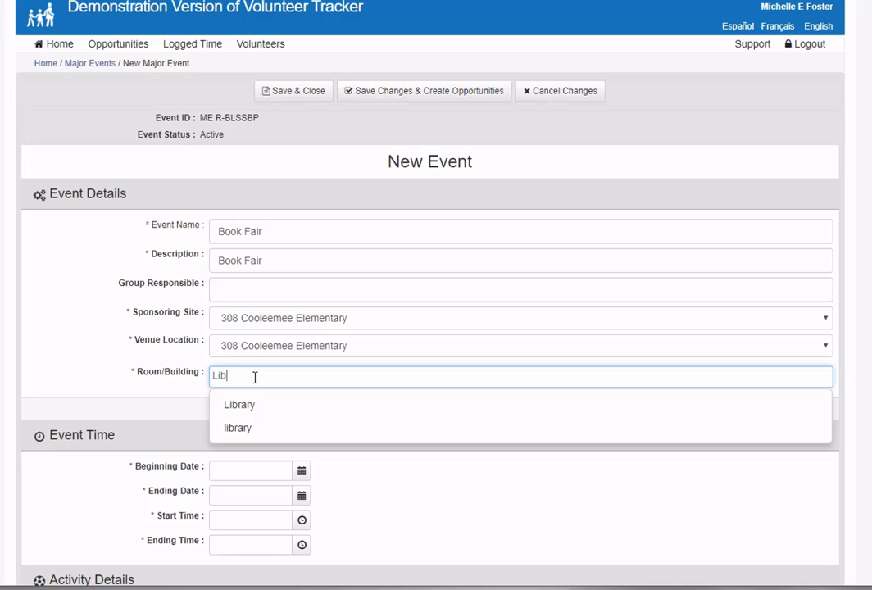
pyautogui.click(241, 406)
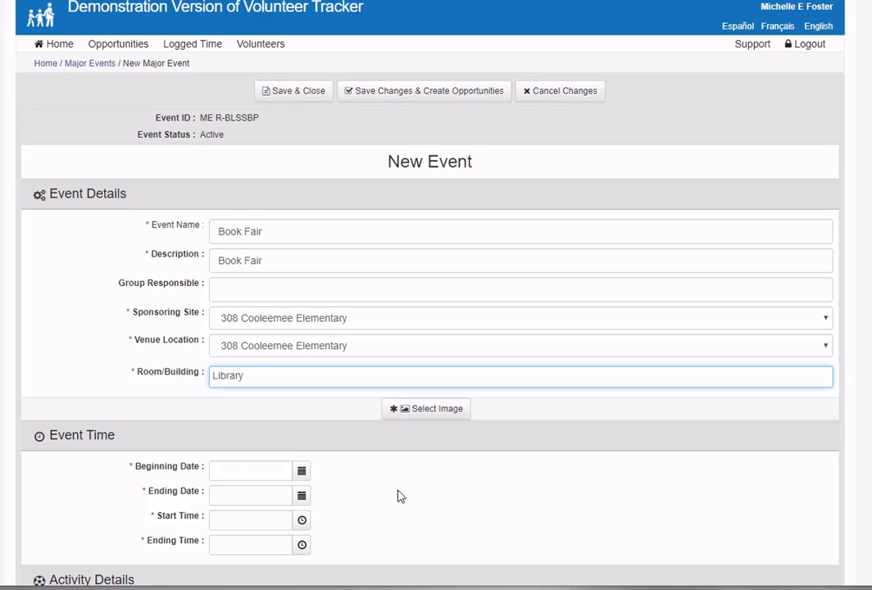
pyautogui.click(456, 417)
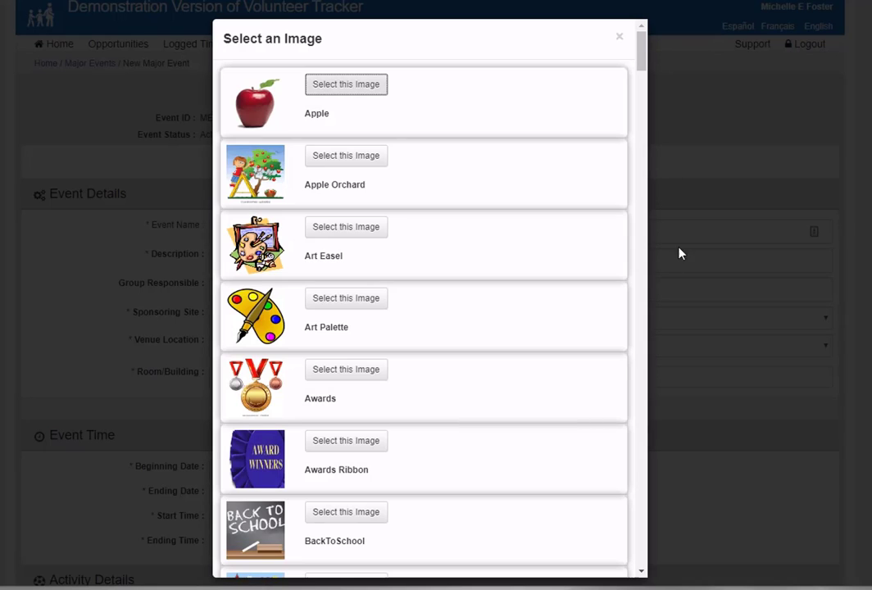
pyautogui.click(643, 292)
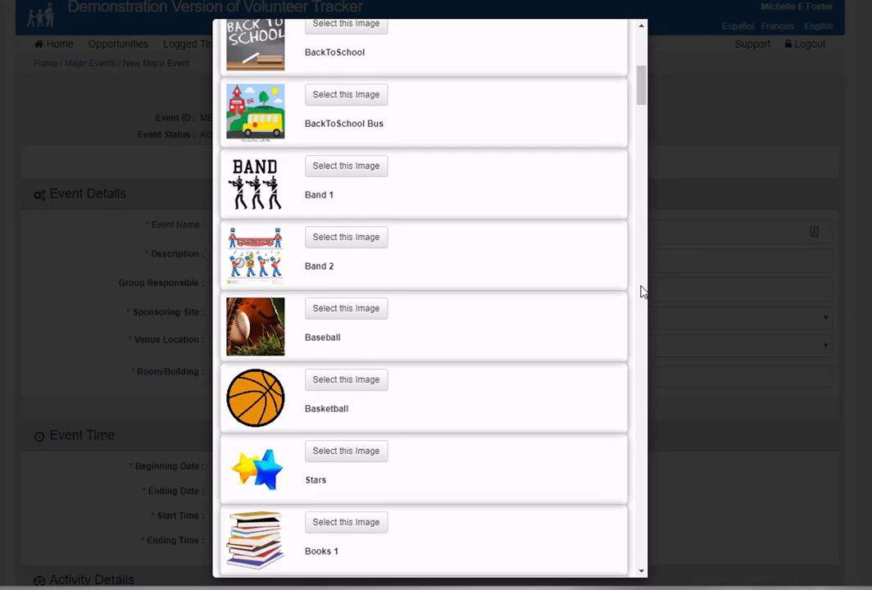
pyautogui.click(643, 292)
pyautogui.click(343, 111)
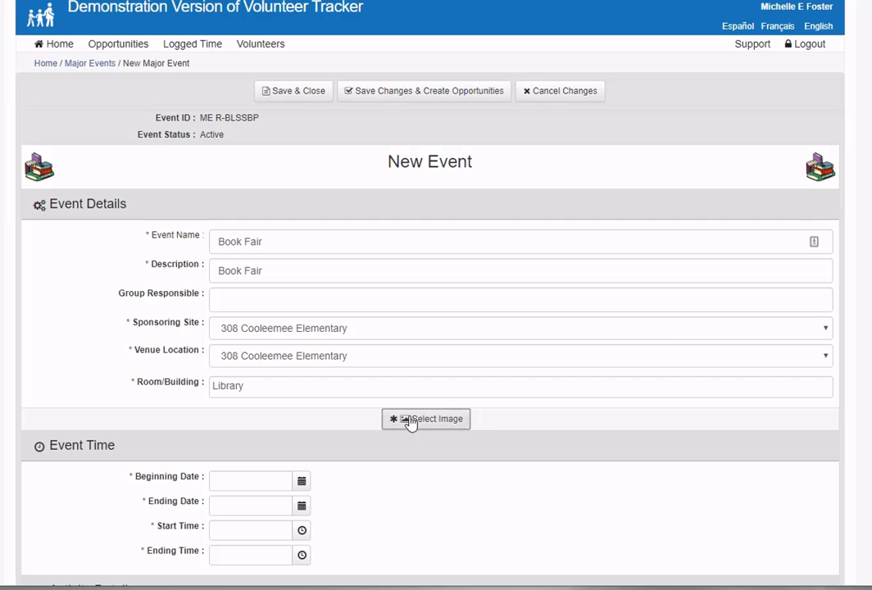
# Set the beginning date to 04/07/2020 and the ending date to 04/10/2020
pyautogui.scroll(-4, 324, 180)
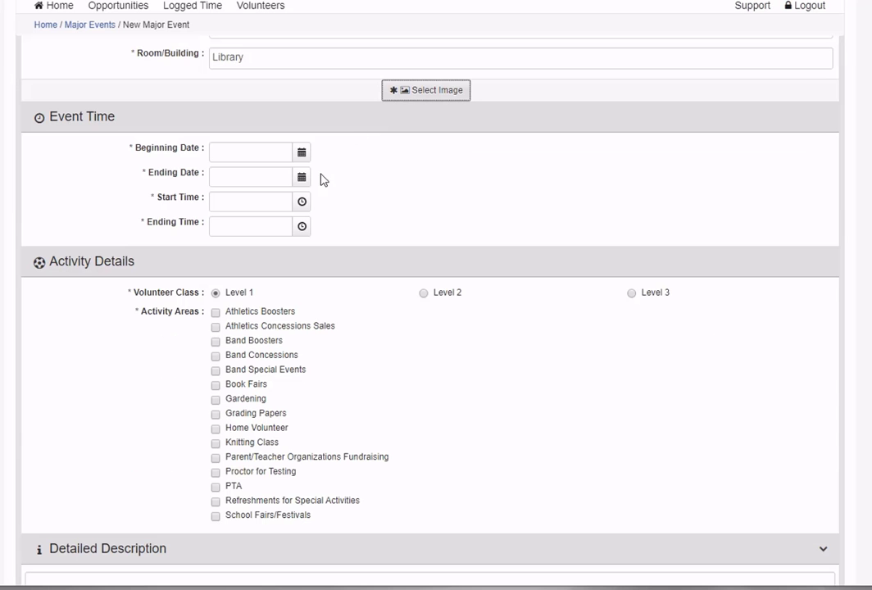
pyautogui.click(302, 154)
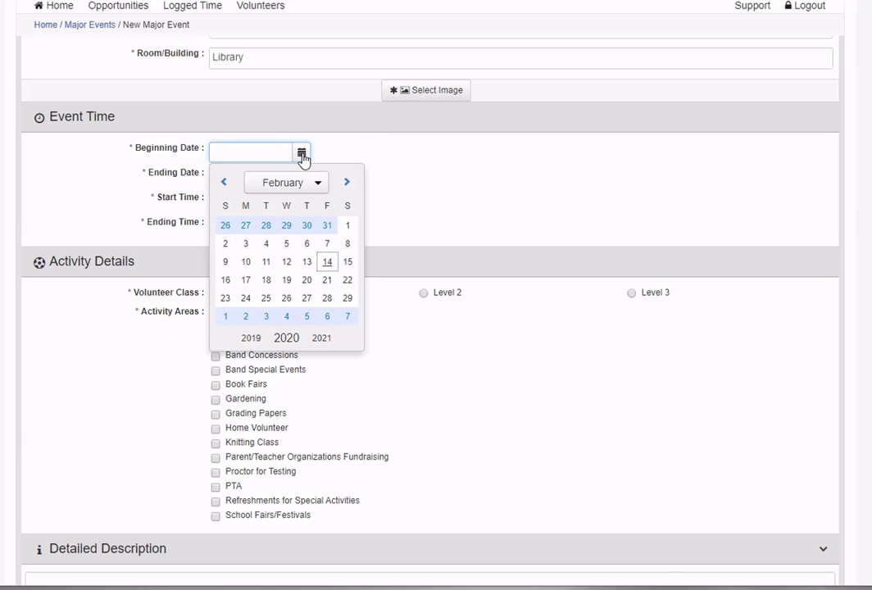
pyautogui.click(349, 187)
pyautogui.click(350, 187)
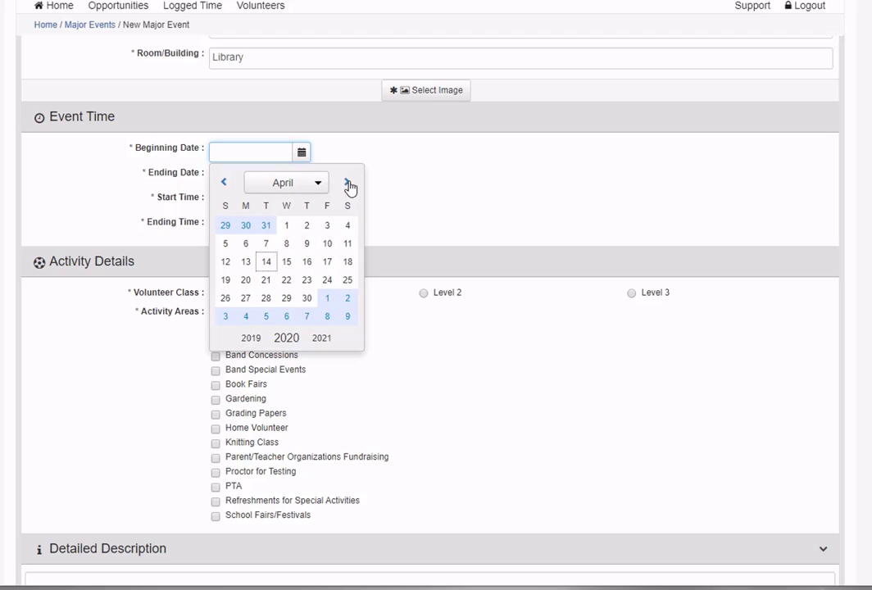
pyautogui.click(266, 245)
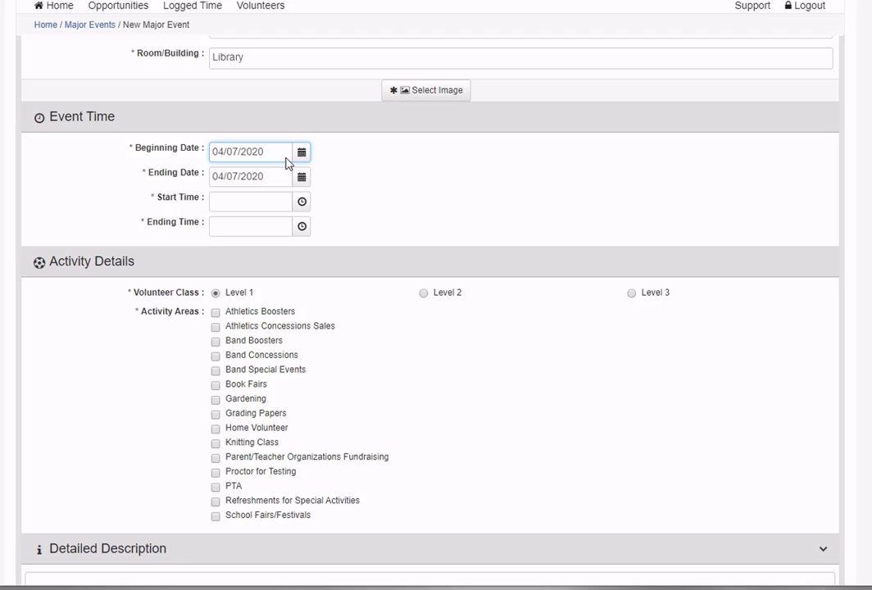
pyautogui.click(302, 178)
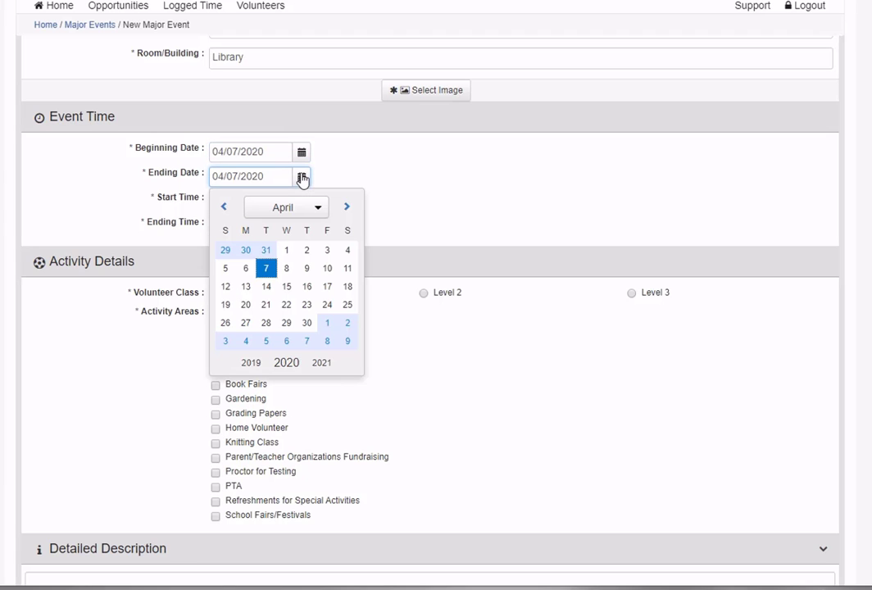
pyautogui.click(328, 270)
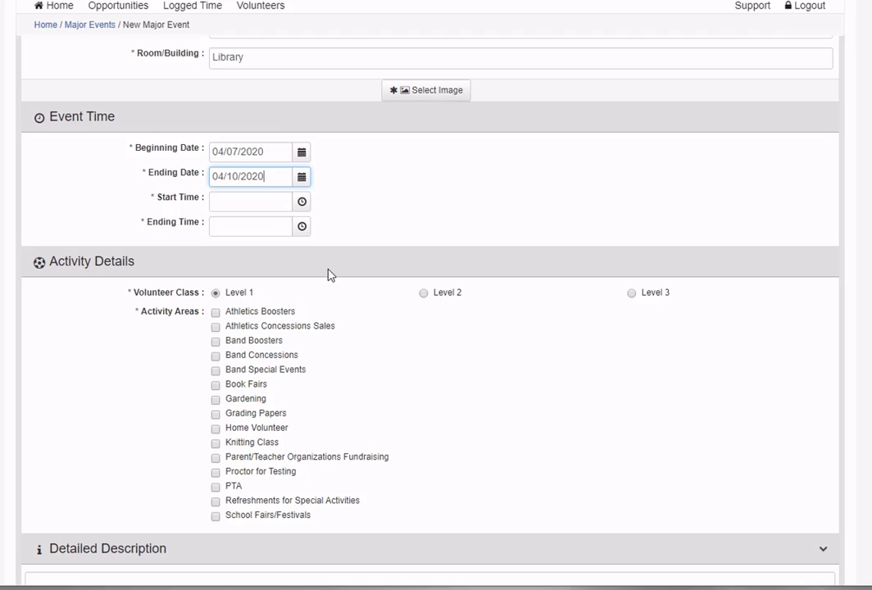
# Set the start time to 9:00 AM and the ending time to 3:00 PM
pyautogui.click(301, 202)
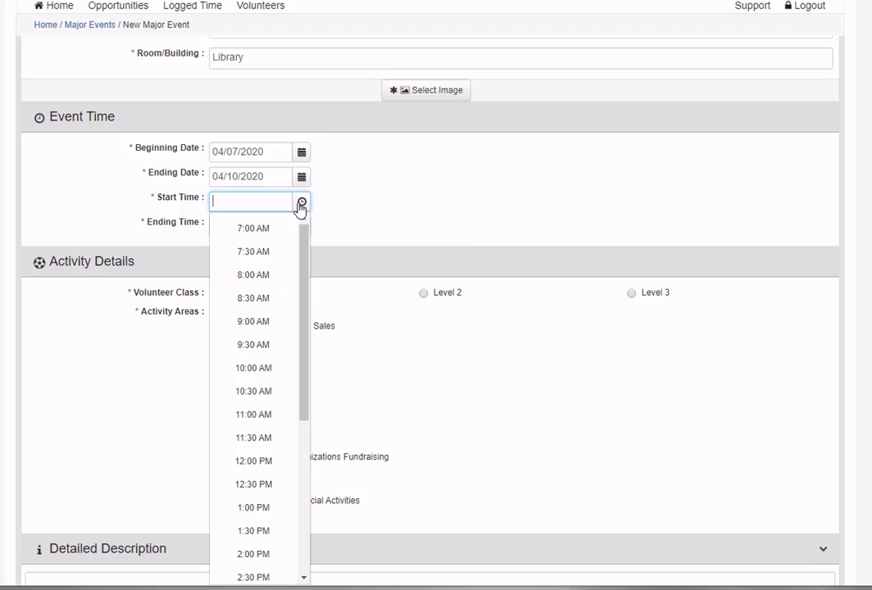
pyautogui.click(254, 322)
pyautogui.click(303, 230)
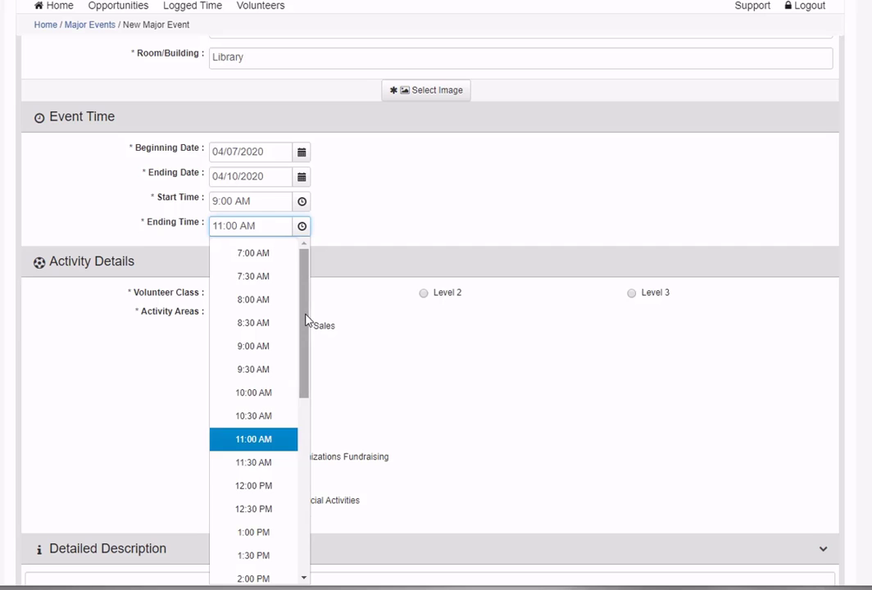
pyautogui.moveTo(305, 319); pyautogui.dragTo(306, 415)
pyautogui.click(267, 405)
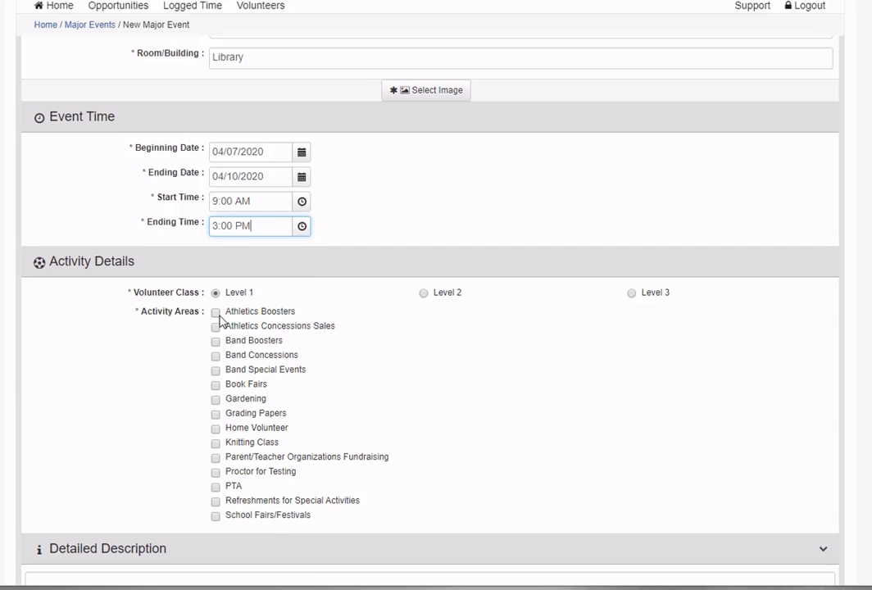
# Check Book Fairs, PTA, Refreshments for Special Activities and School Fairs/Festivals; pick Book Fairs as primary
pyautogui.click(216, 385)
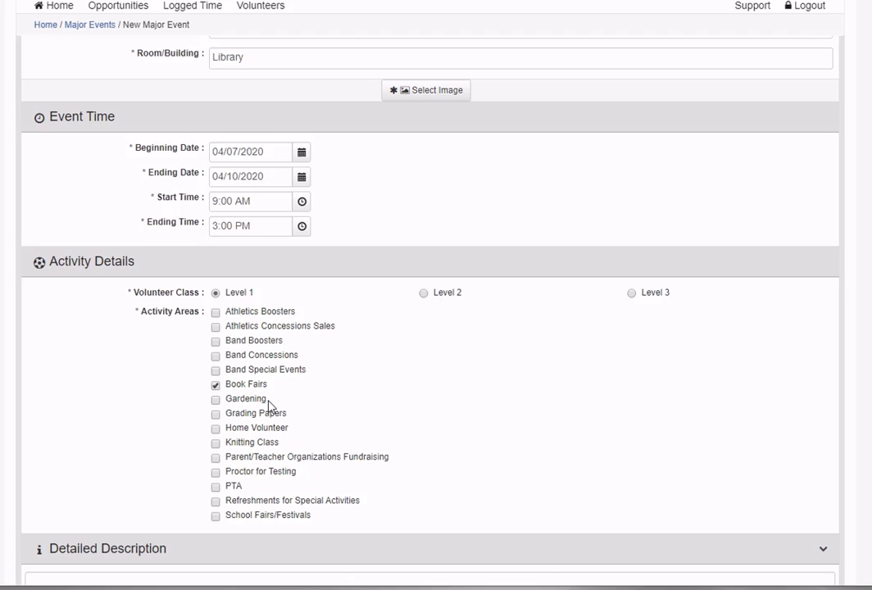
pyautogui.click(215, 501)
pyautogui.click(216, 486)
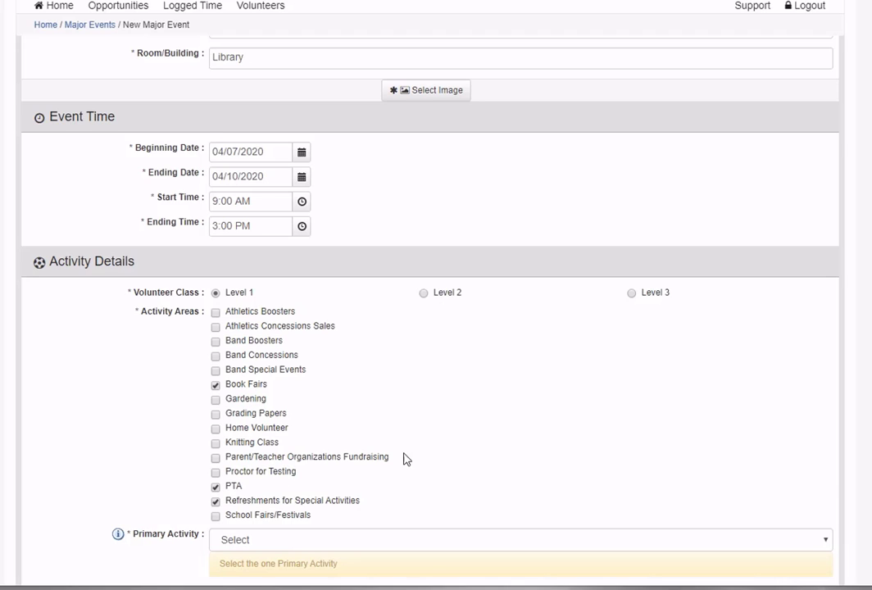
pyautogui.click(216, 517)
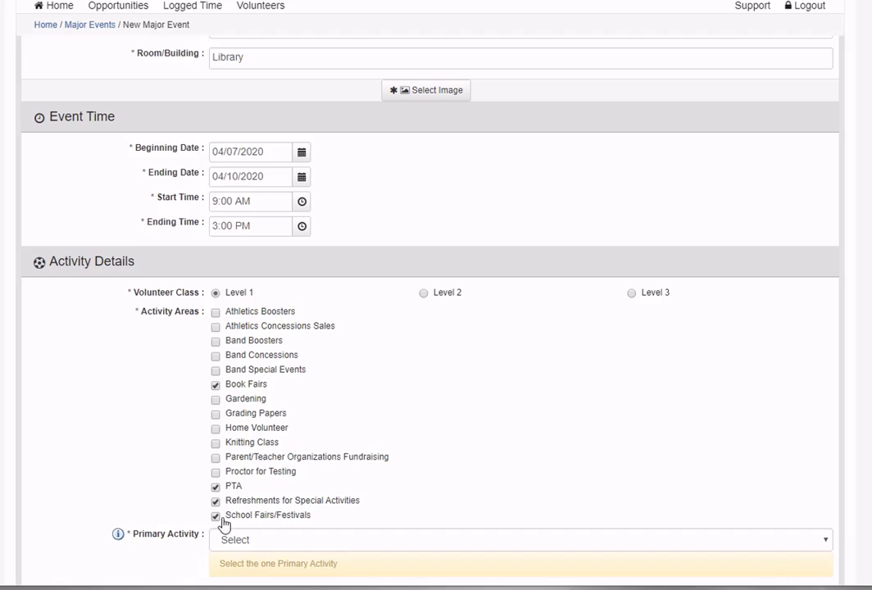
pyautogui.click(296, 543)
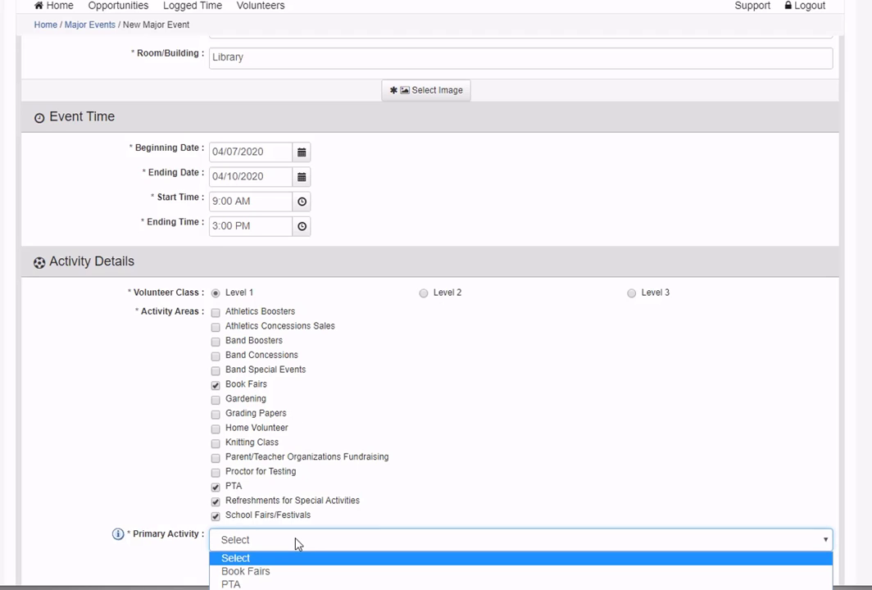
pyautogui.click(284, 572)
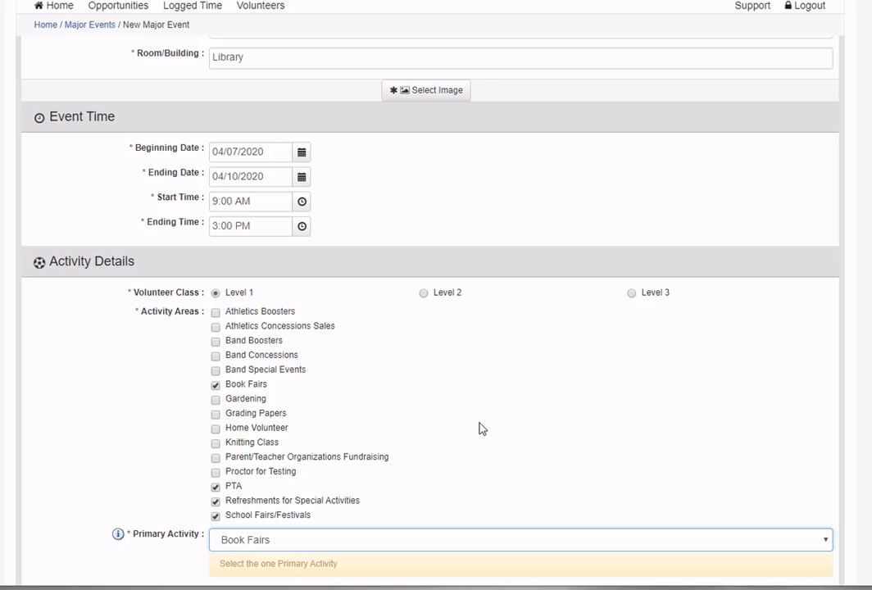
pyautogui.scroll(-3, 482, 429)
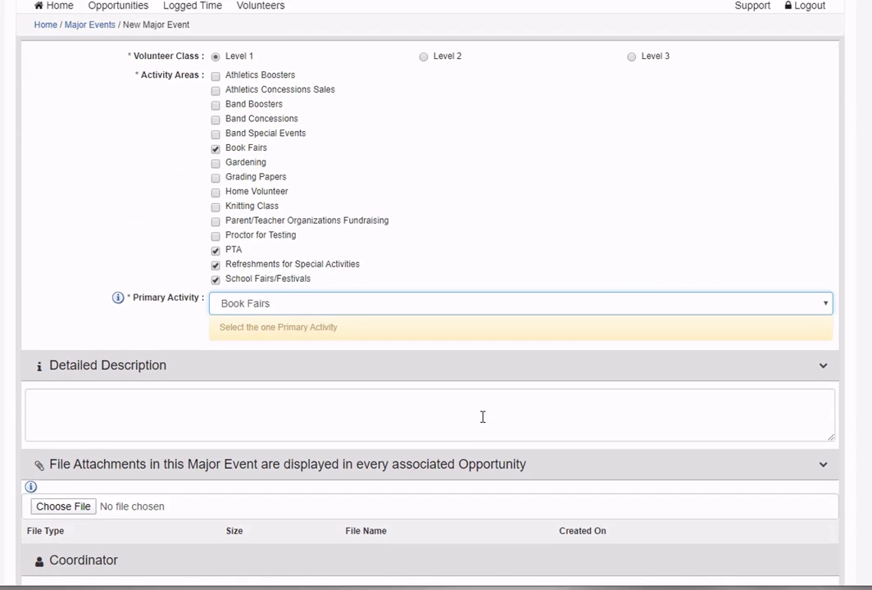
# Paste the prepared detailed description pointing to the attached book list
pyautogui.scroll(-1, 482, 417)
pyautogui.click(209, 299)
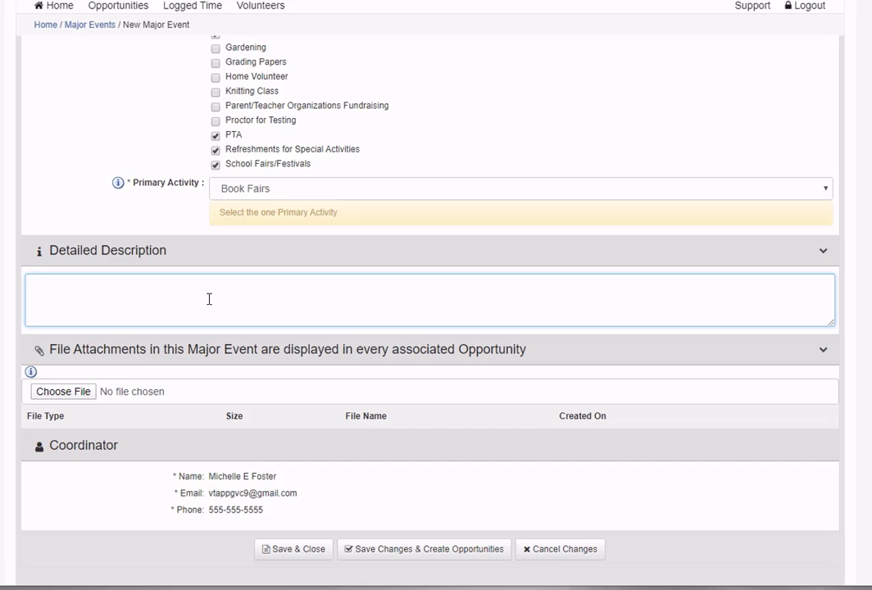
pyautogui.write('Book Fair at Cooleemee.  Please see attached for book list and instructions.')
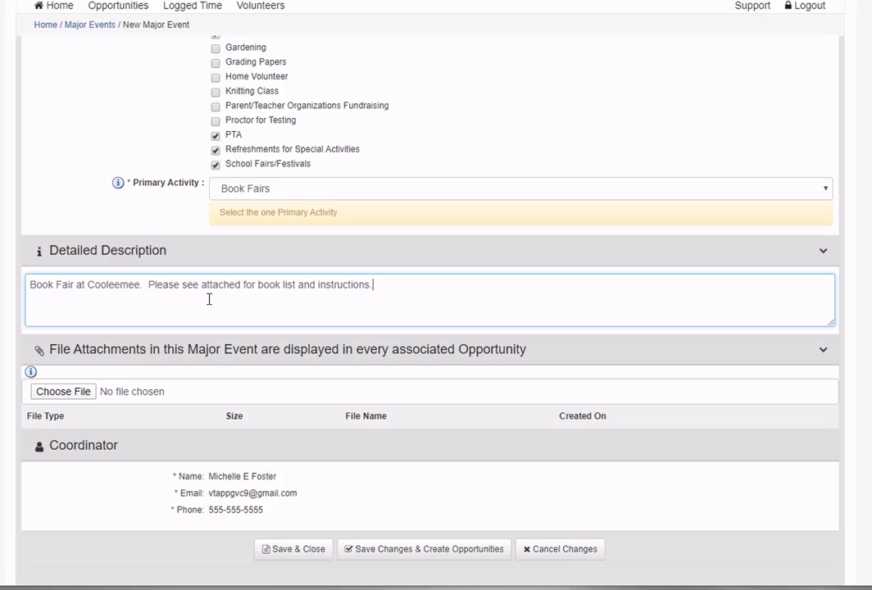
# Attach the file Winter Book Fair.doc to the event
pyautogui.click(81, 396)
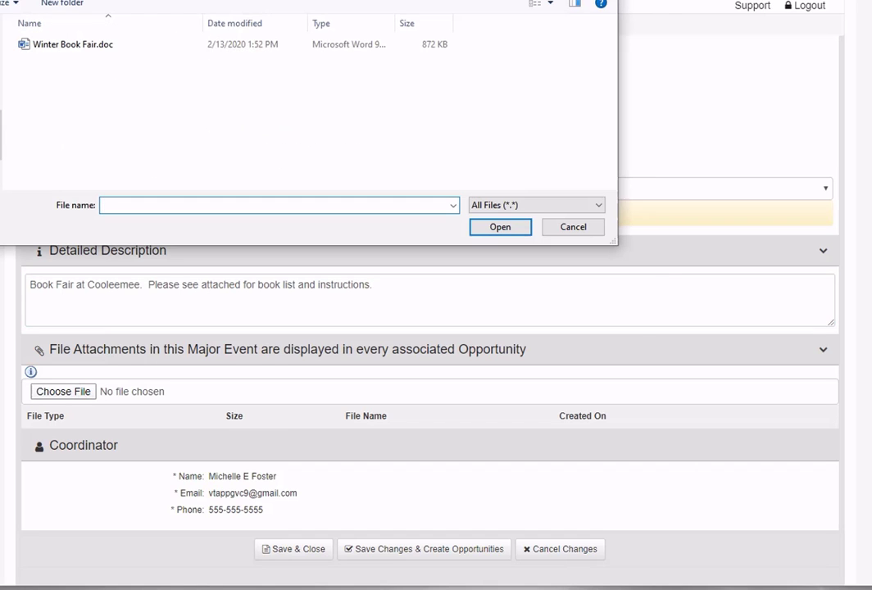
pyautogui.click(113, 84)
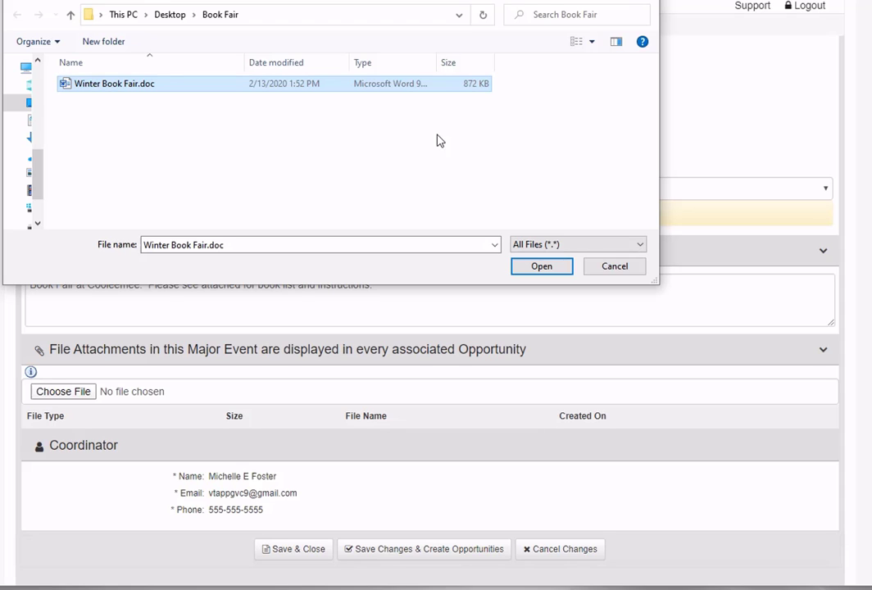
pyautogui.click(555, 269)
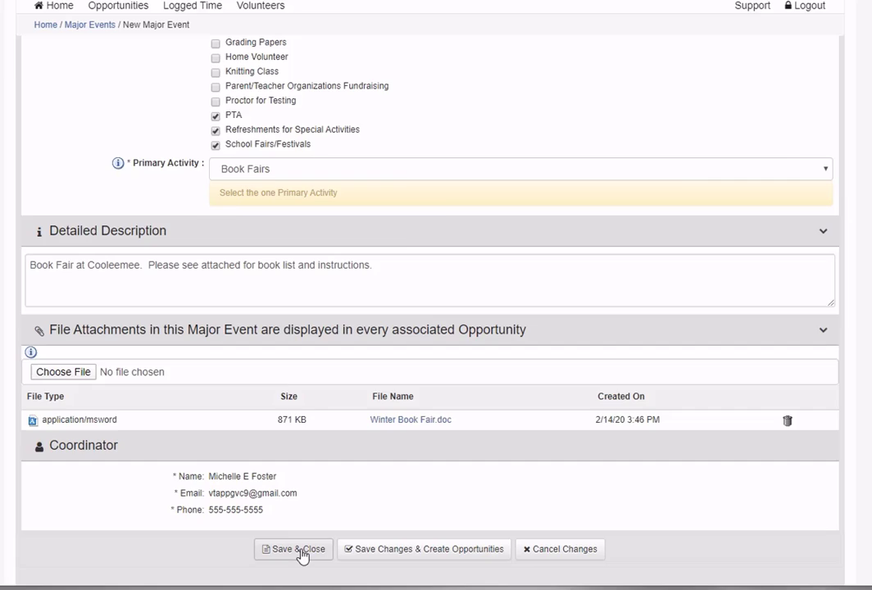
# Save the Book Fair event and open its details from the Major Events list
pyautogui.click(292, 556)
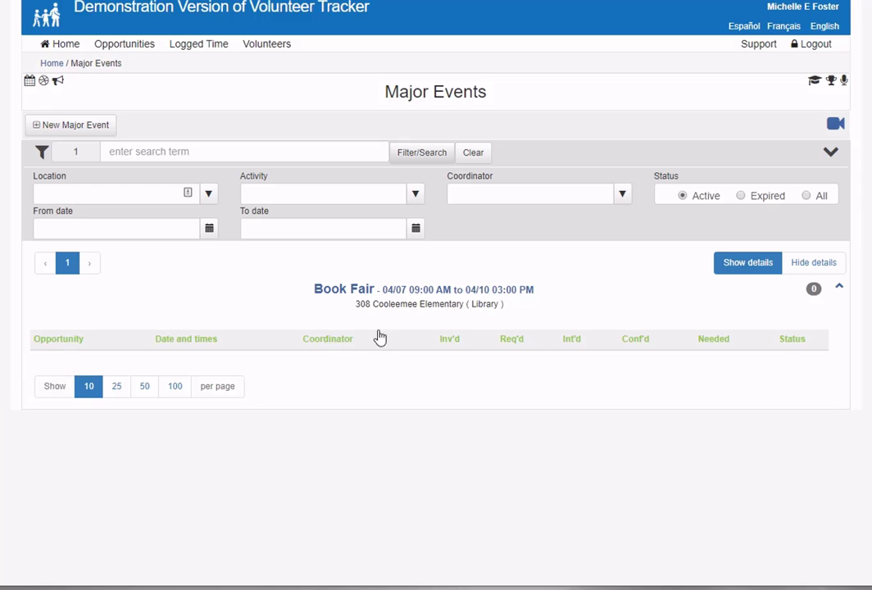
pyautogui.click(415, 293)
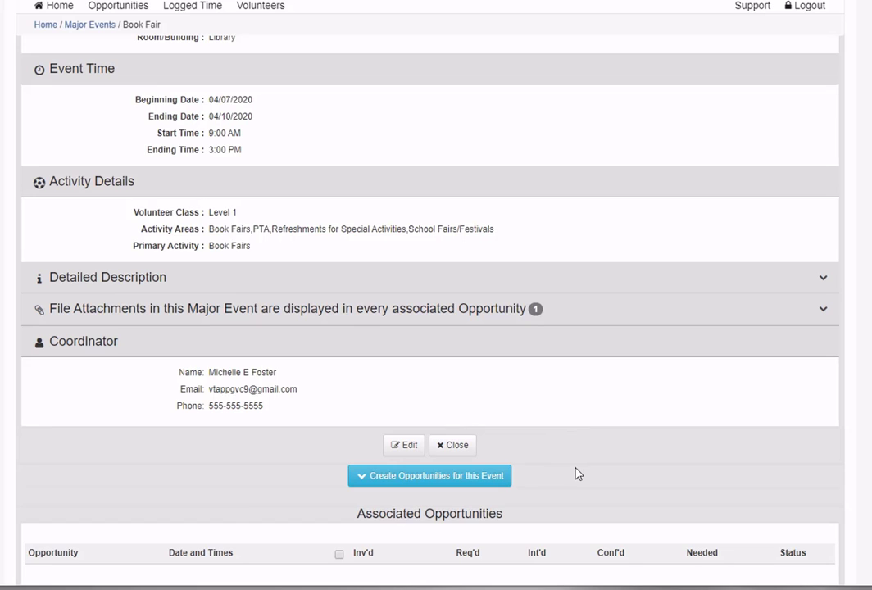
# Start an event opportunity named Setup for Book Fair needing 4 volunteers per shift
pyautogui.click(441, 484)
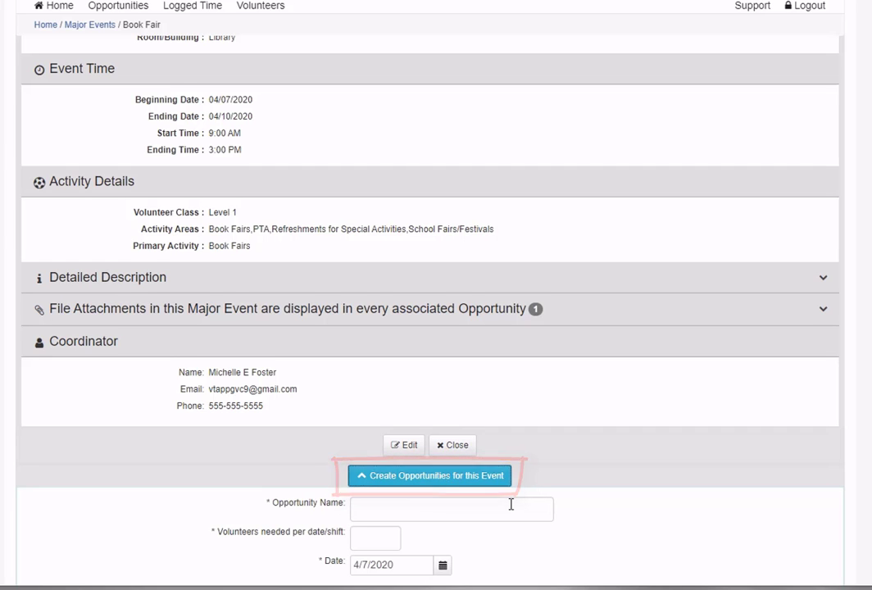
pyautogui.scroll(-2, 509, 505)
pyautogui.scroll(-1, 509, 511)
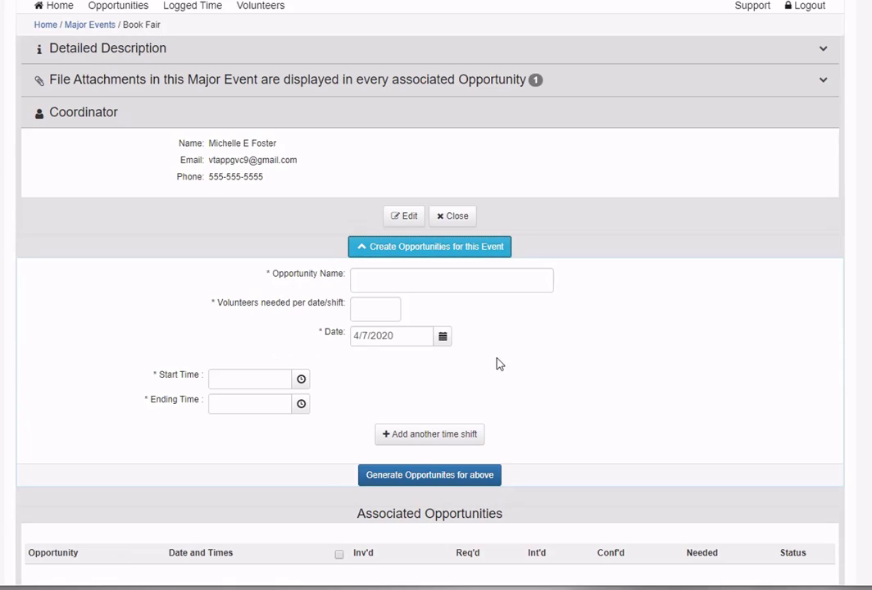
pyautogui.click(413, 278)
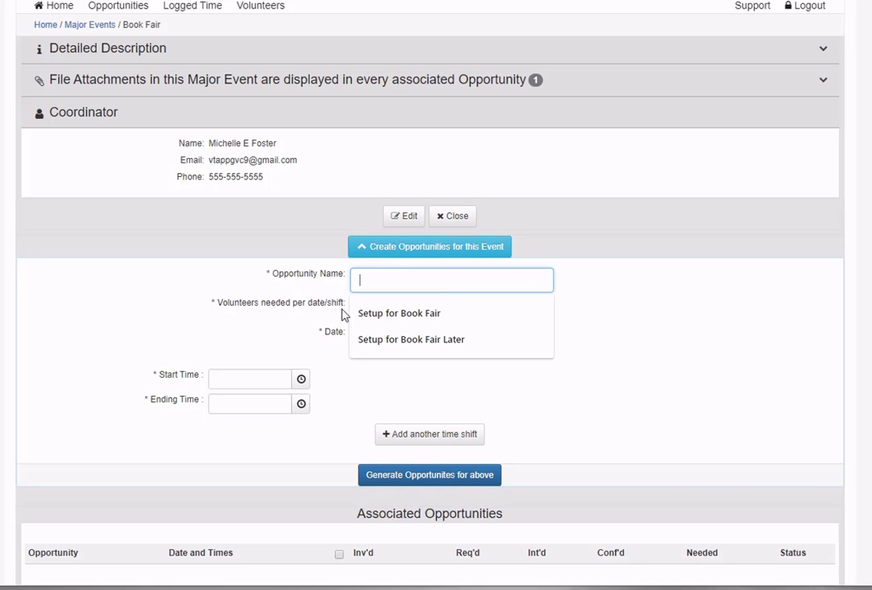
pyautogui.click(401, 315)
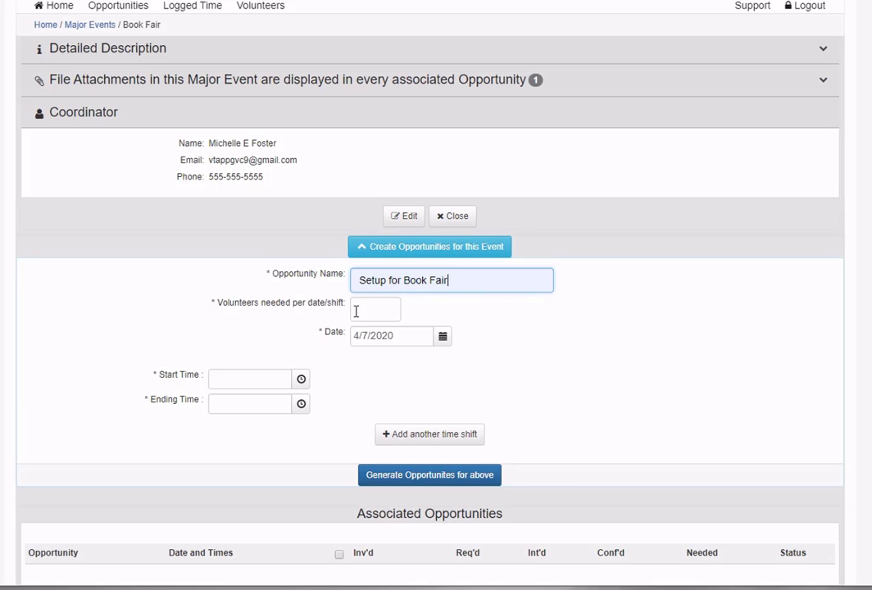
pyautogui.click(378, 307)
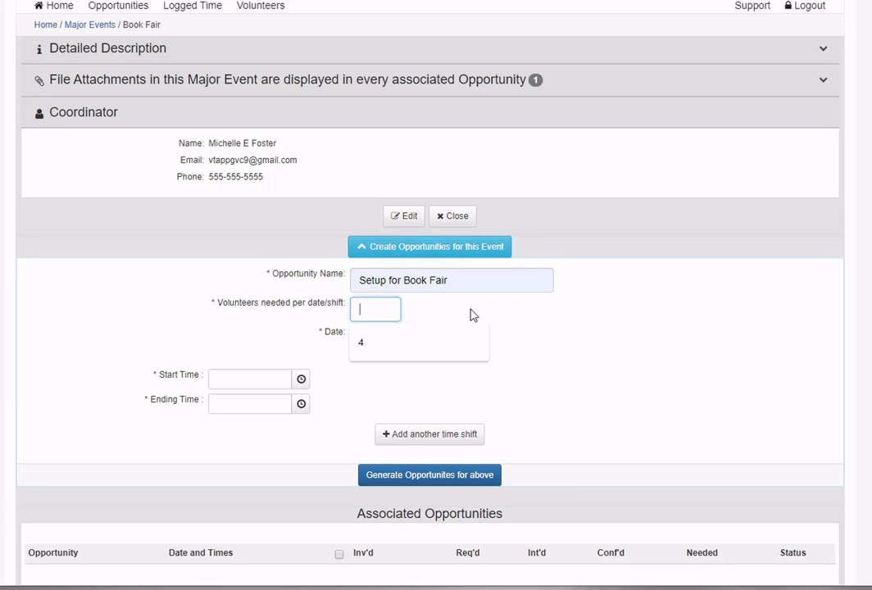
pyautogui.click(362, 350)
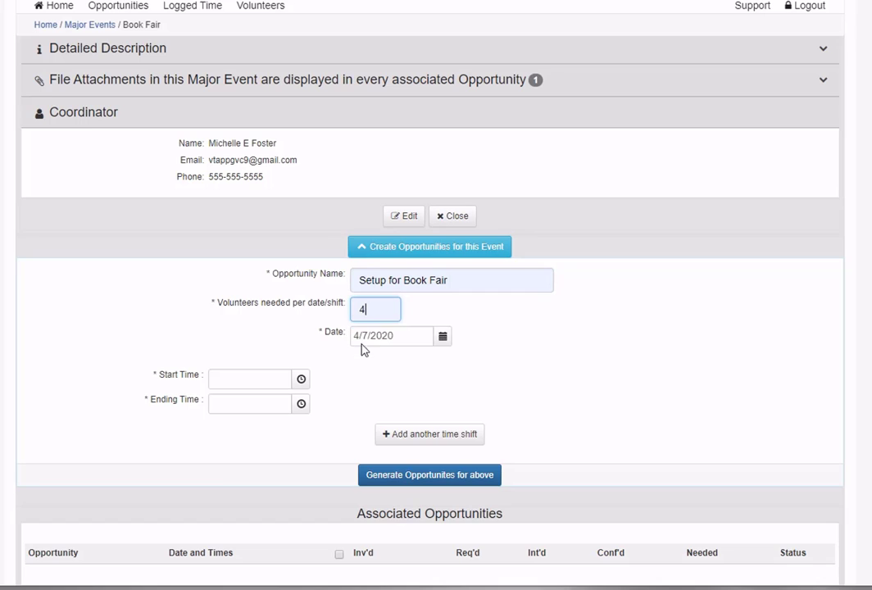
# Set the opportunity date to 4/6/2020 with a 4:00 PM start time
pyautogui.click(443, 338)
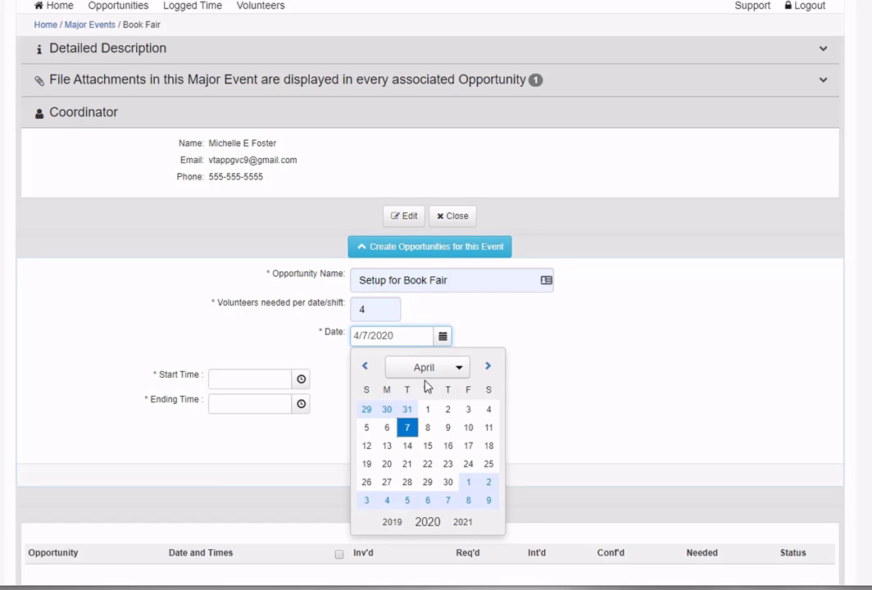
pyautogui.click(387, 428)
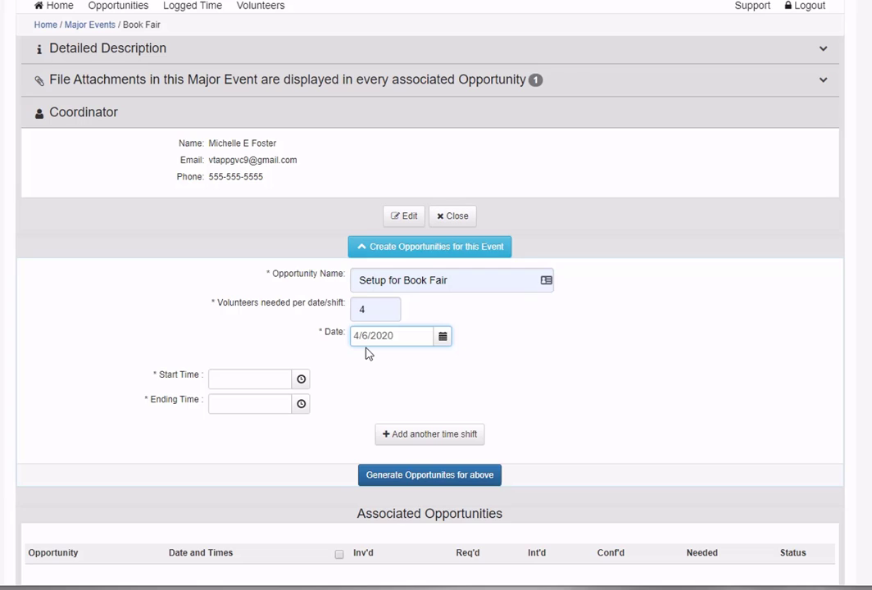
pyautogui.click(301, 381)
pyautogui.moveTo(300, 164); pyautogui.dragTo(311, 235)
pyautogui.click(254, 313)
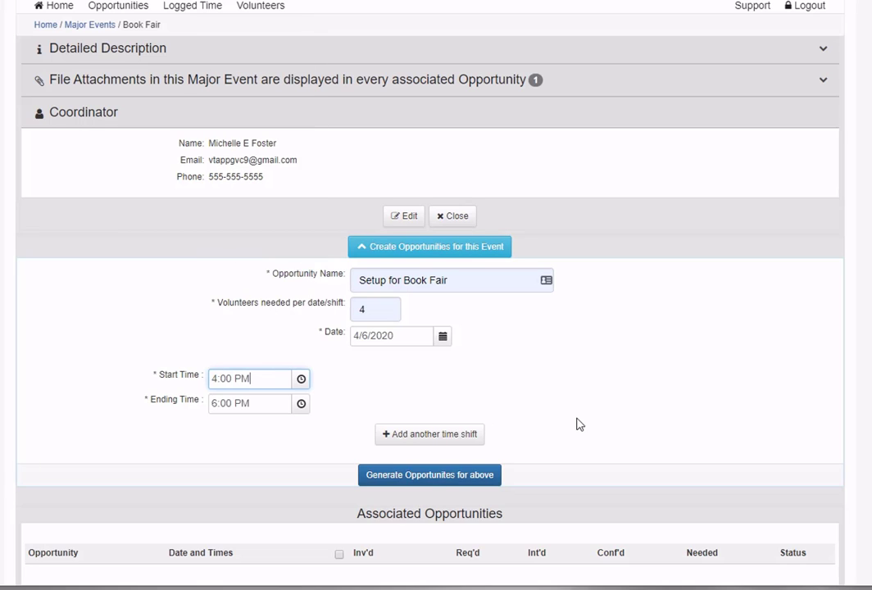
# Generate Setup for Book Fair, then rename the next opportunity Book Fair Tuesday dated 4/7/2020
pyautogui.click(432, 475)
pyautogui.scroll(-1, 587, 447)
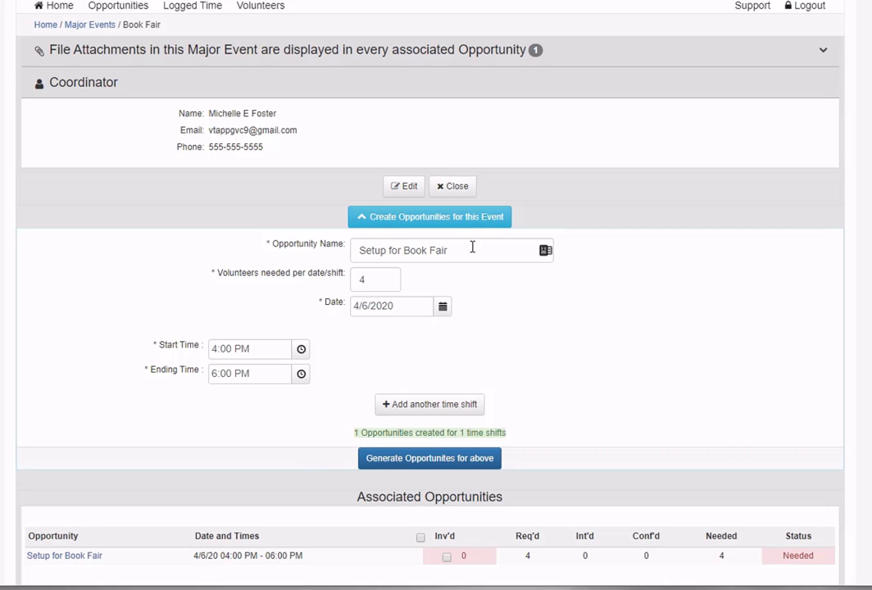
pyautogui.moveTo(473, 247); pyautogui.dragTo(285, 262)
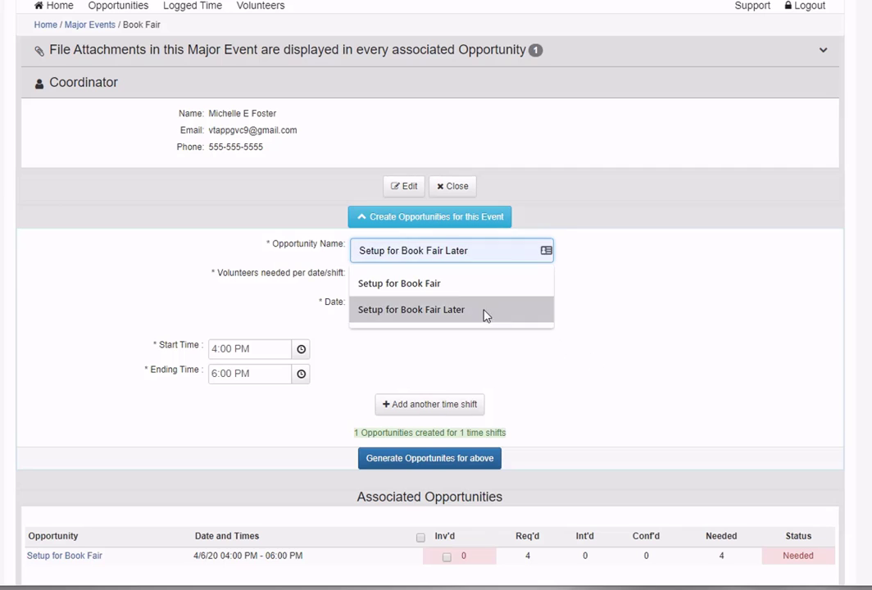
pyautogui.press('Tab')
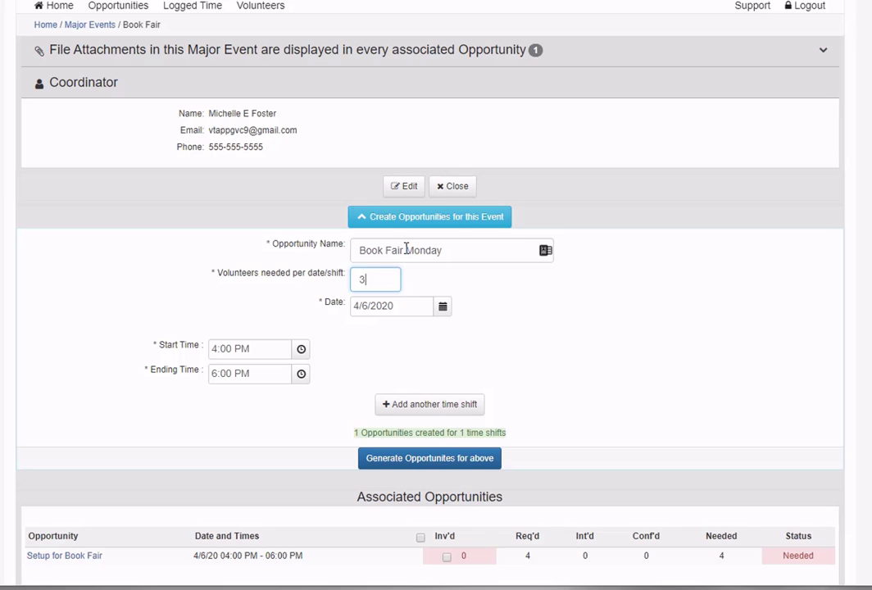
pyautogui.moveTo(406, 250); pyautogui.dragTo(517, 244)
pyautogui.write('Tu')
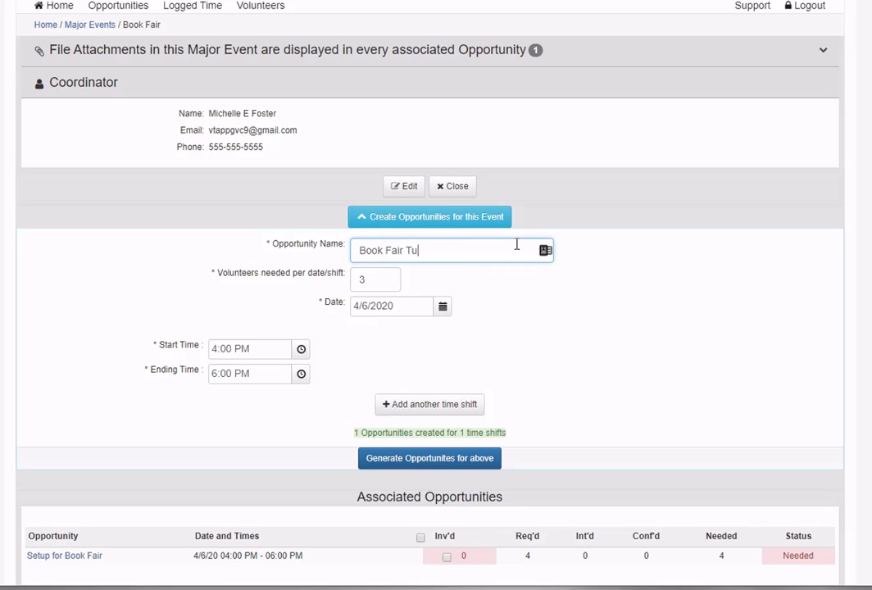
pyautogui.write('esday')
pyautogui.click(392, 306)
pyautogui.click(407, 398)
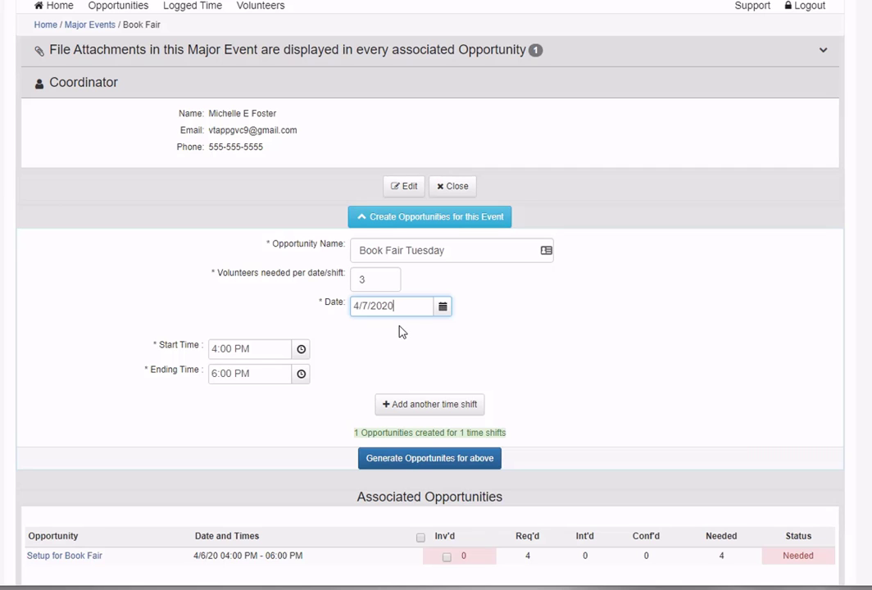
# Add three shifts starting at 9:00 AM, 11:00 AM and 1:00 PM
pyautogui.click(282, 349)
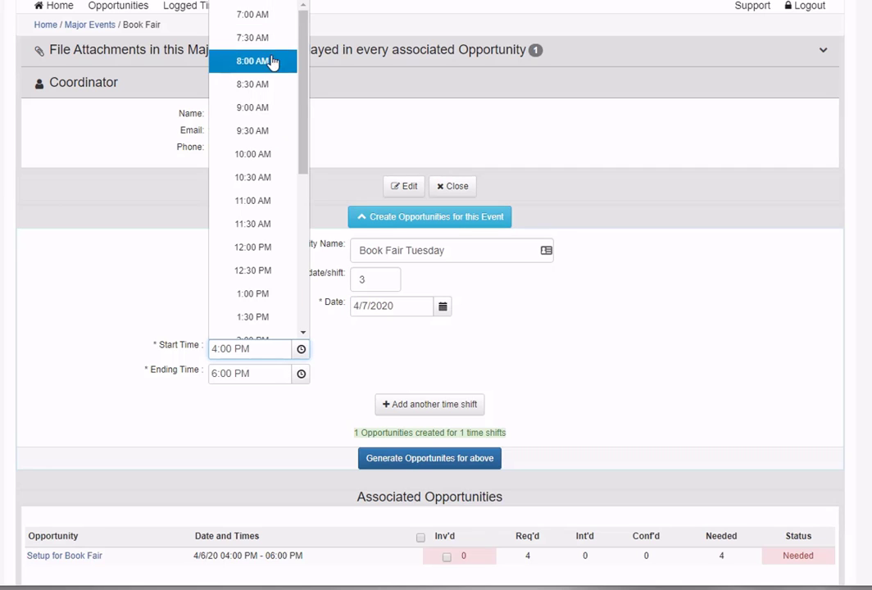
pyautogui.click(259, 107)
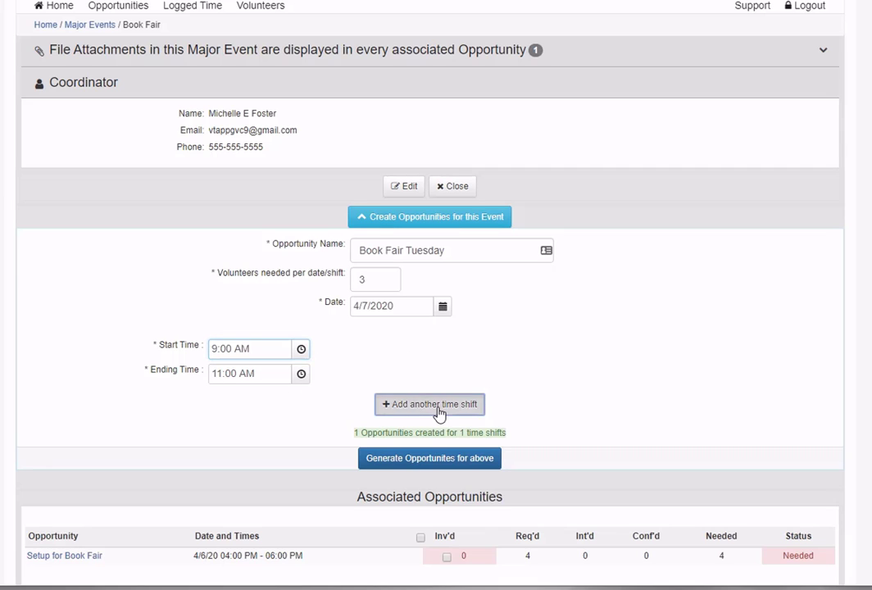
pyautogui.click(440, 406)
pyautogui.click(302, 428)
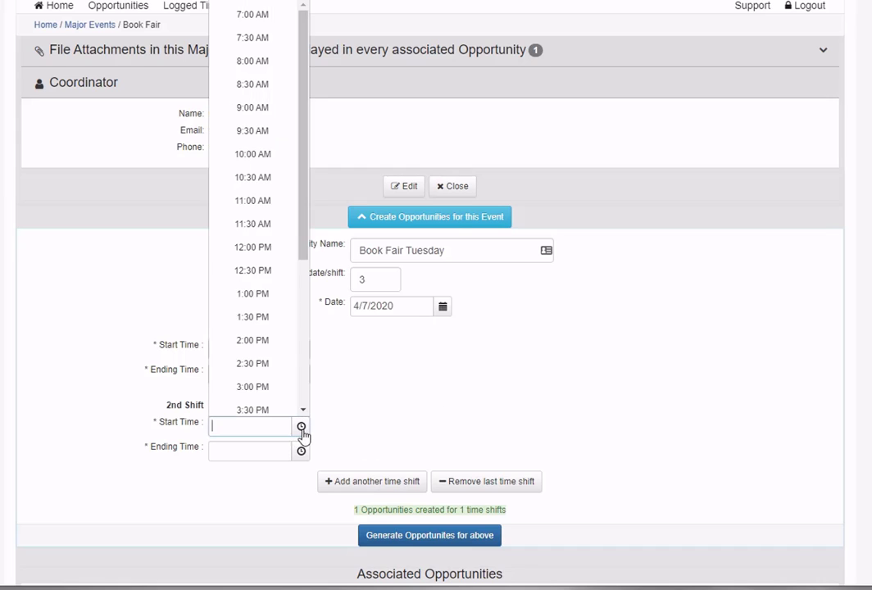
pyautogui.click(260, 205)
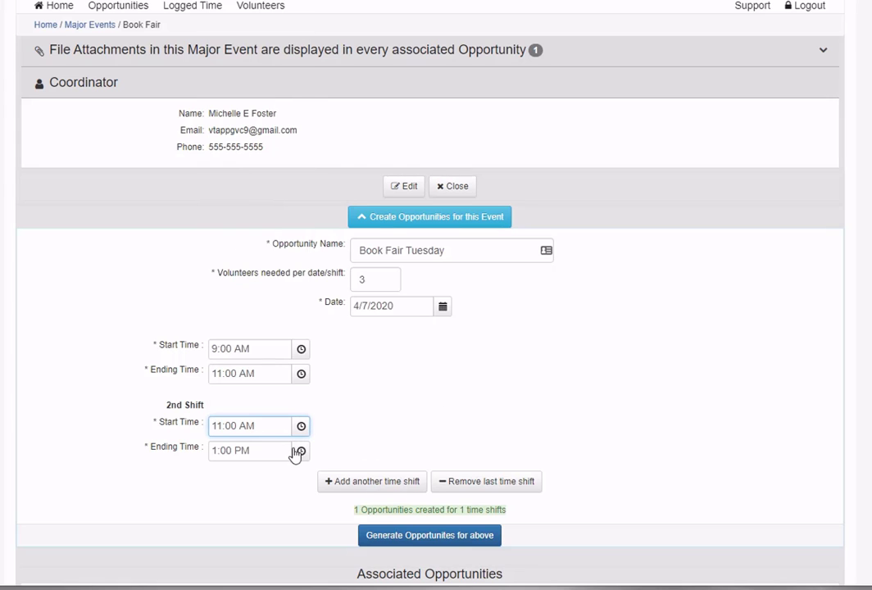
pyautogui.click(377, 490)
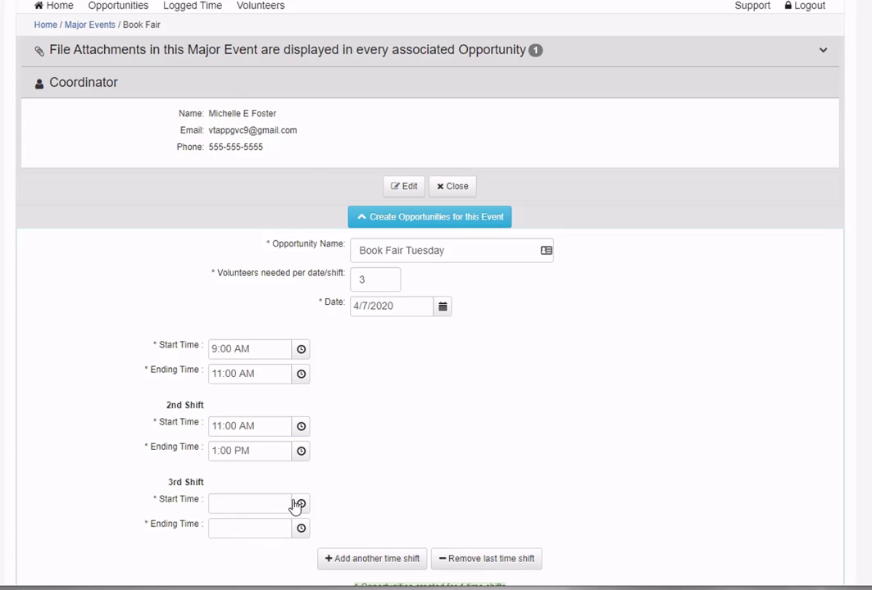
pyautogui.click(302, 503)
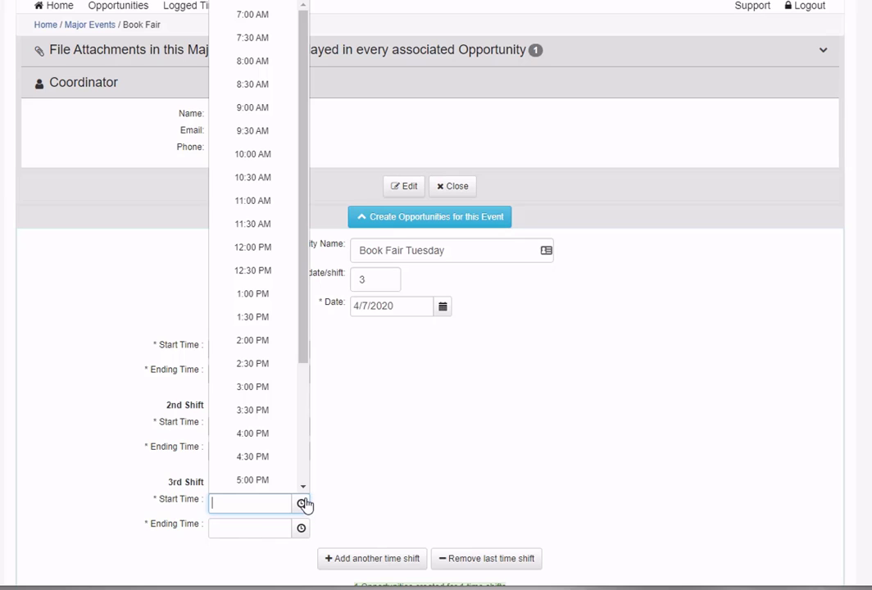
pyautogui.click(253, 295)
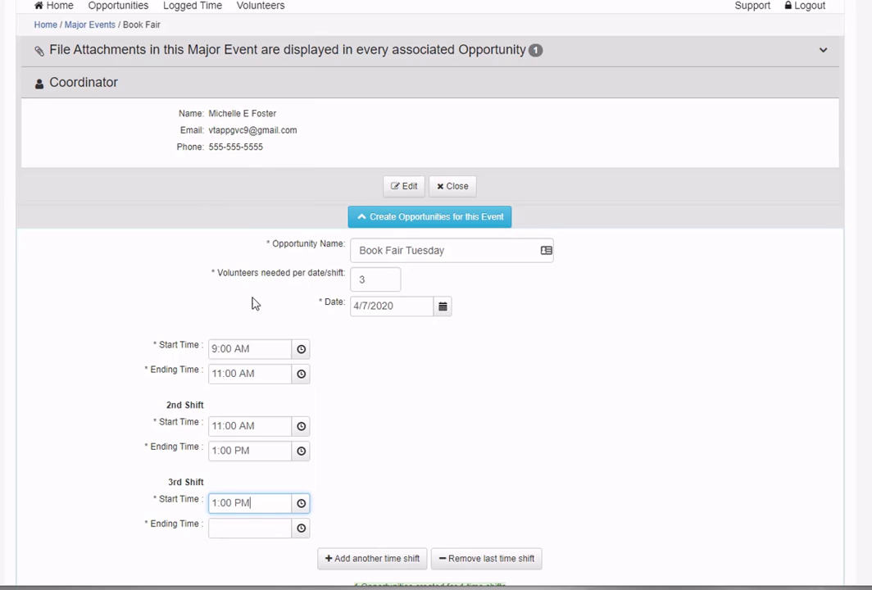
pyautogui.scroll(-2, 619, 395)
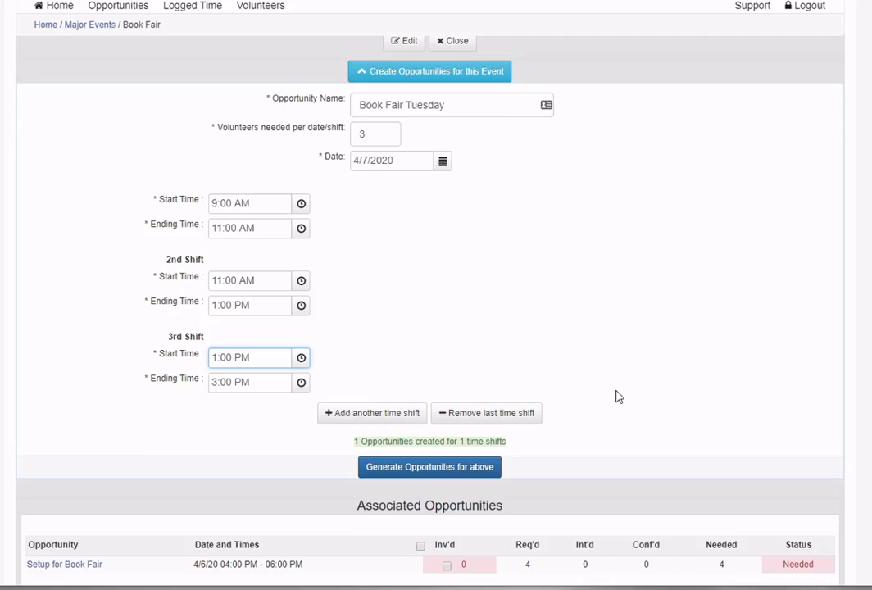
pyautogui.scroll(1, 518, 492)
pyautogui.scroll(-1, 574, 490)
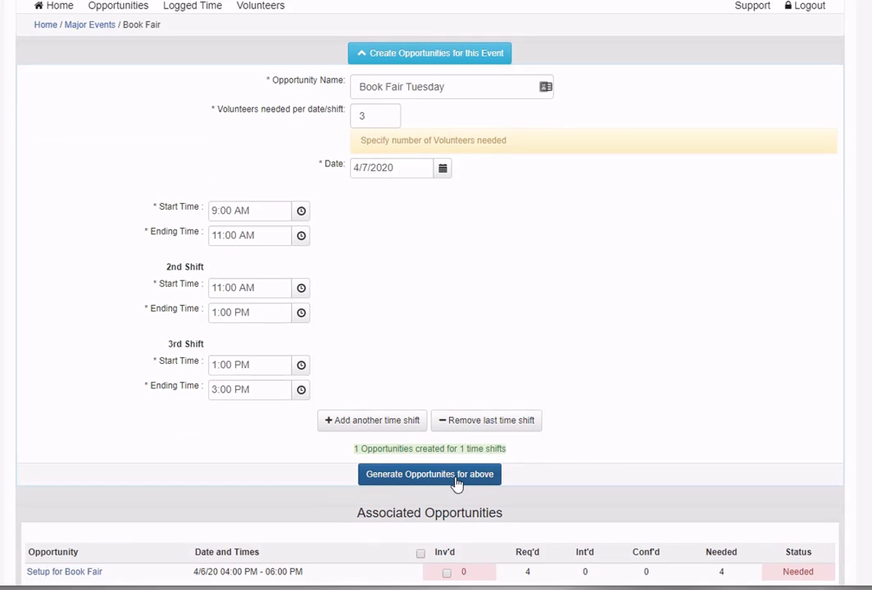
# Generate the three Book Fair Tuesday shifts and select the day in the name for the next opportunity
pyautogui.click(456, 481)
pyautogui.scroll(-1, 456, 492)
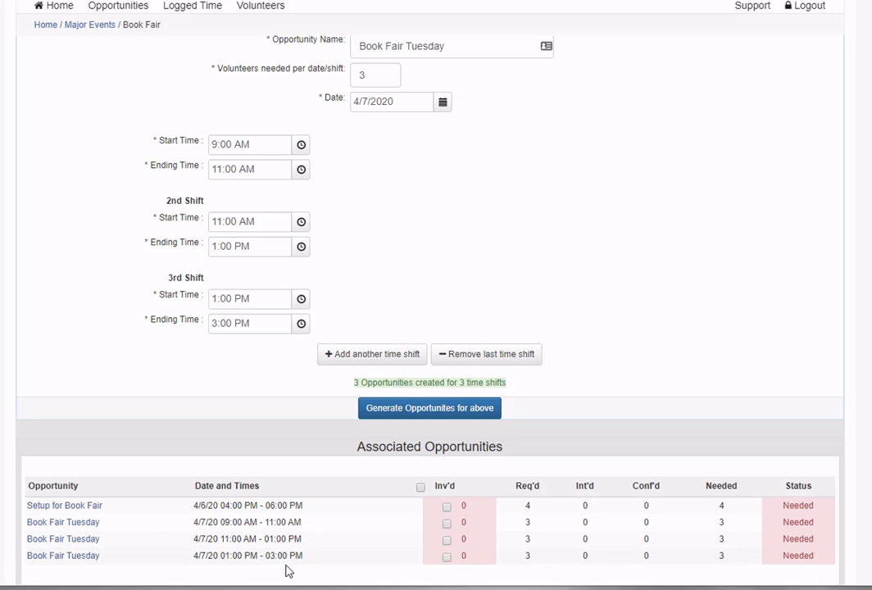
pyautogui.scroll(1, 508, 115)
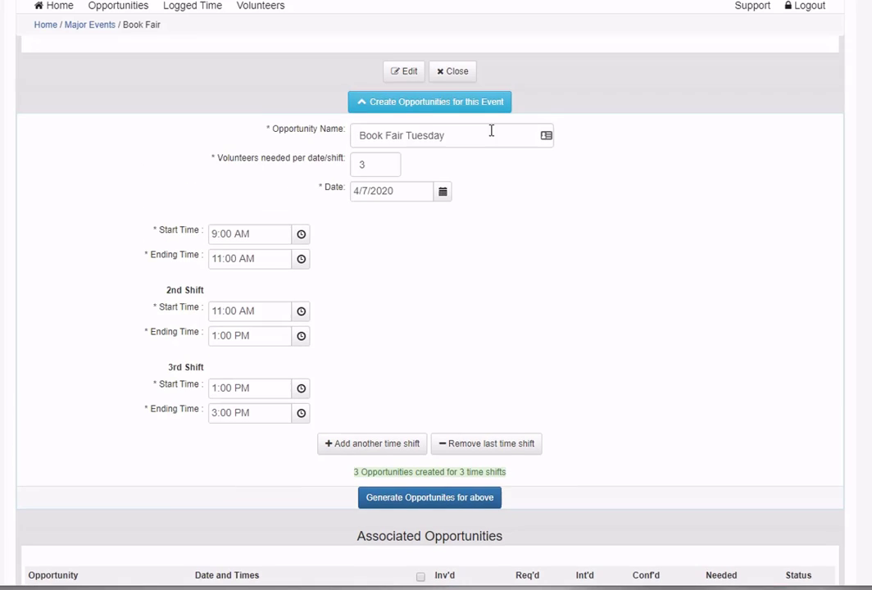
pyautogui.moveTo(407, 138); pyautogui.dragTo(484, 138)
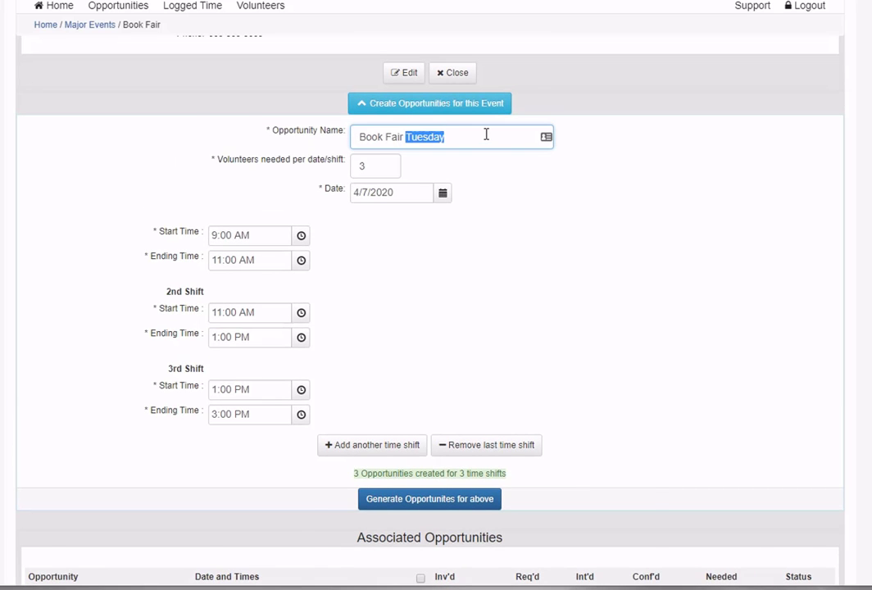
pyautogui.scroll(-3, 648, 293)
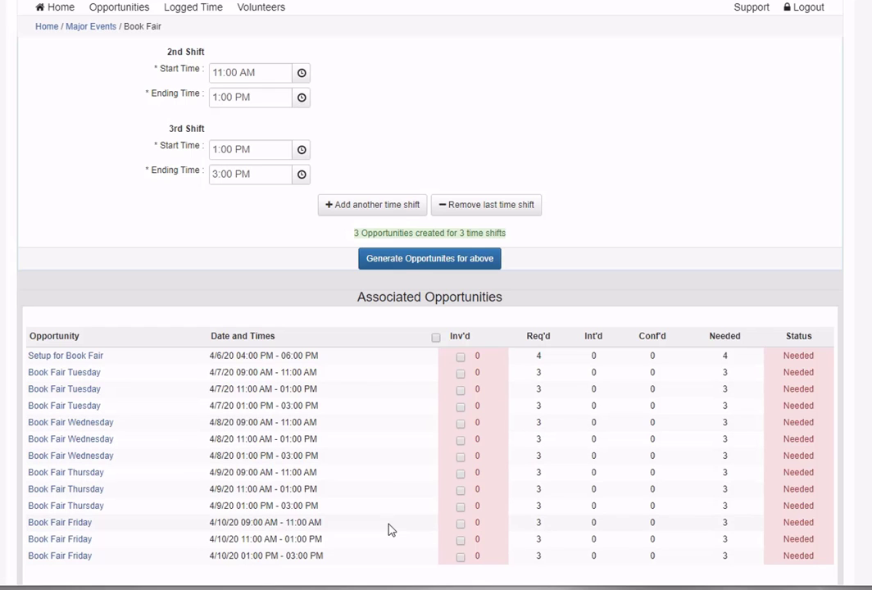
pyautogui.scroll(3, 390, 529)
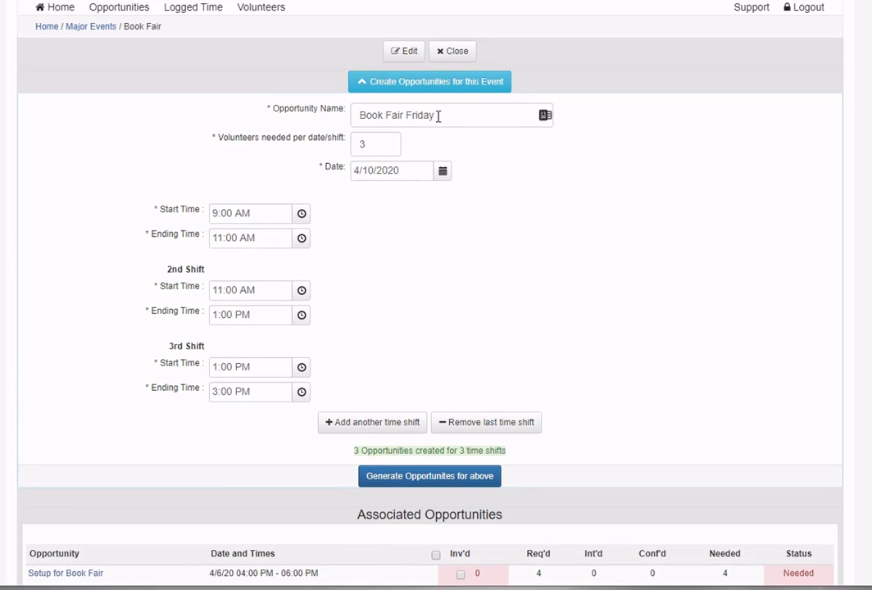
# Rename the opportunity Book Fair Break Down with a single shift starting at 3:30 PM
pyautogui.moveTo(405, 115); pyautogui.dragTo(479, 112)
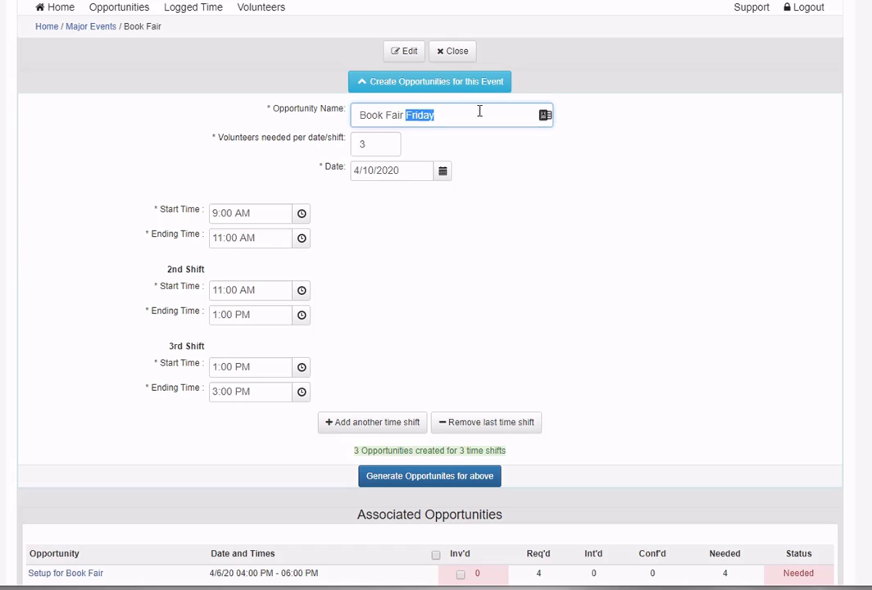
pyautogui.write('Break Down')
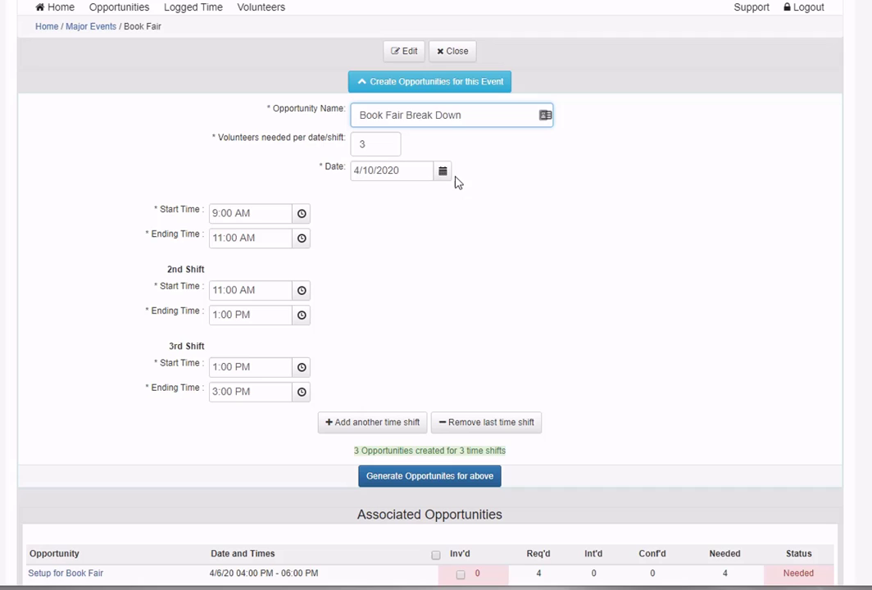
pyautogui.click(302, 217)
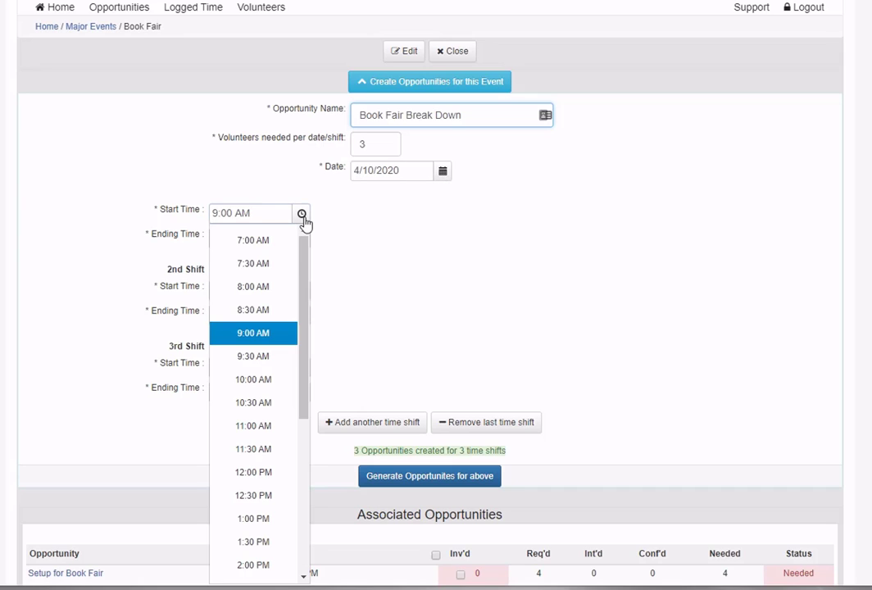
pyautogui.moveTo(308, 303); pyautogui.dragTo(307, 358)
pyautogui.click(286, 357)
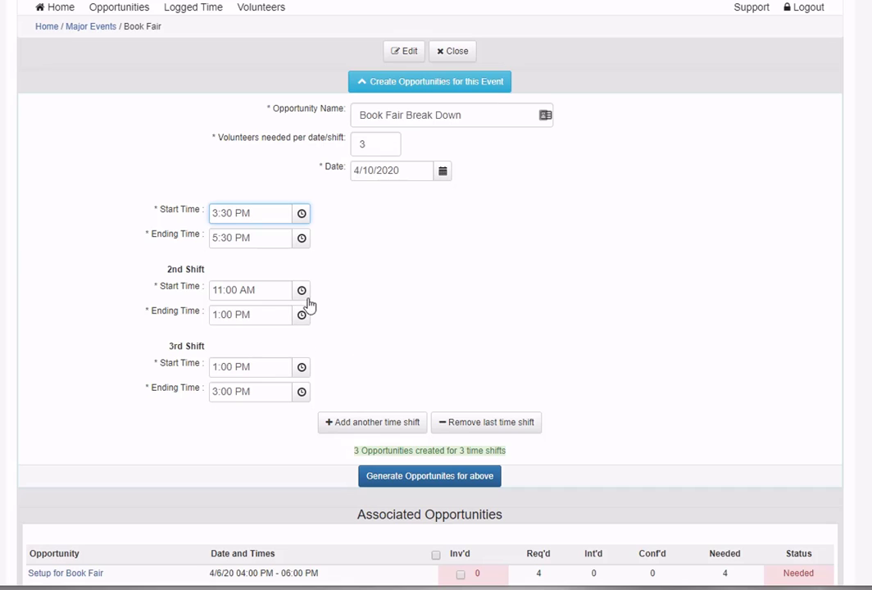
pyautogui.click(499, 427)
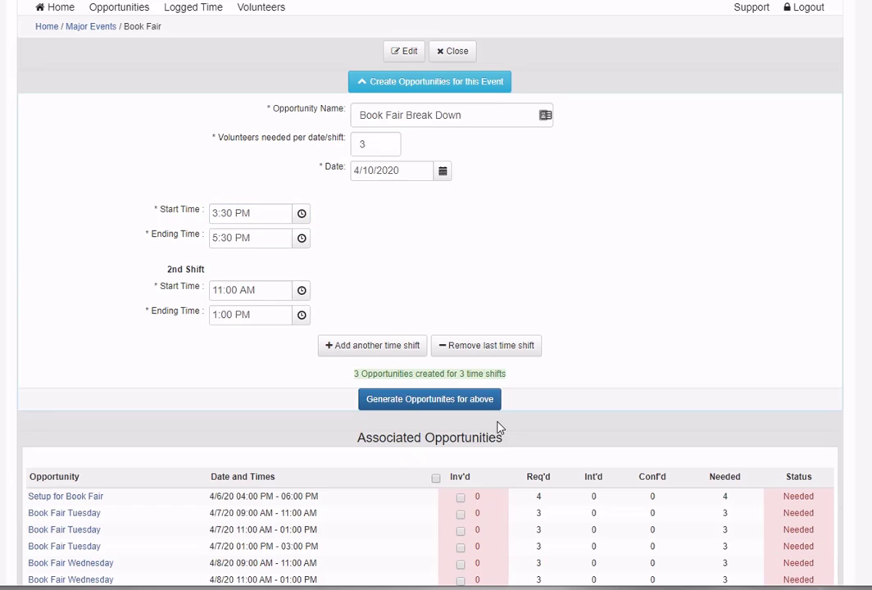
pyautogui.click(489, 350)
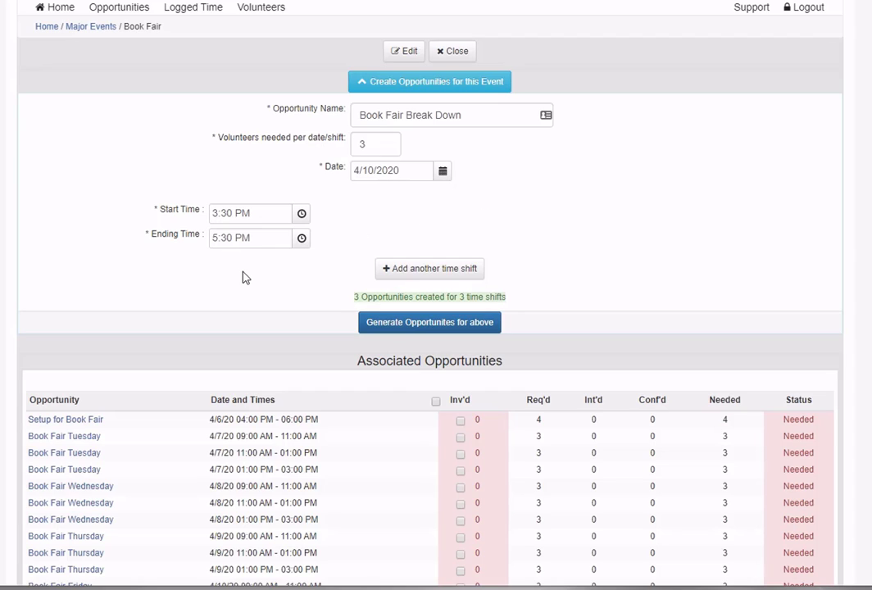
# Set 4 volunteers needed, generate the opportunity and close the event
pyautogui.moveTo(382, 147); pyautogui.dragTo(344, 139)
pyautogui.write('4')
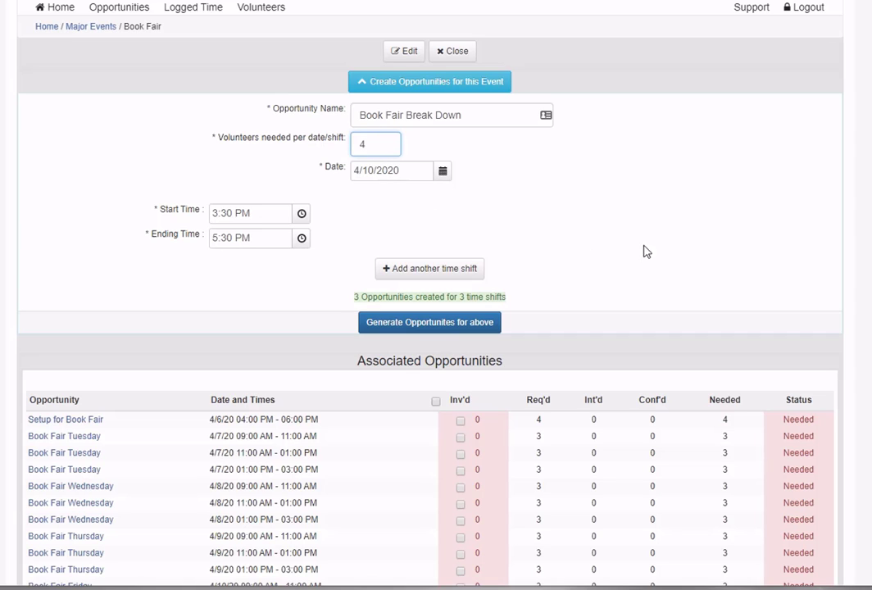
pyautogui.click(460, 322)
pyautogui.scroll(-1, 358, 562)
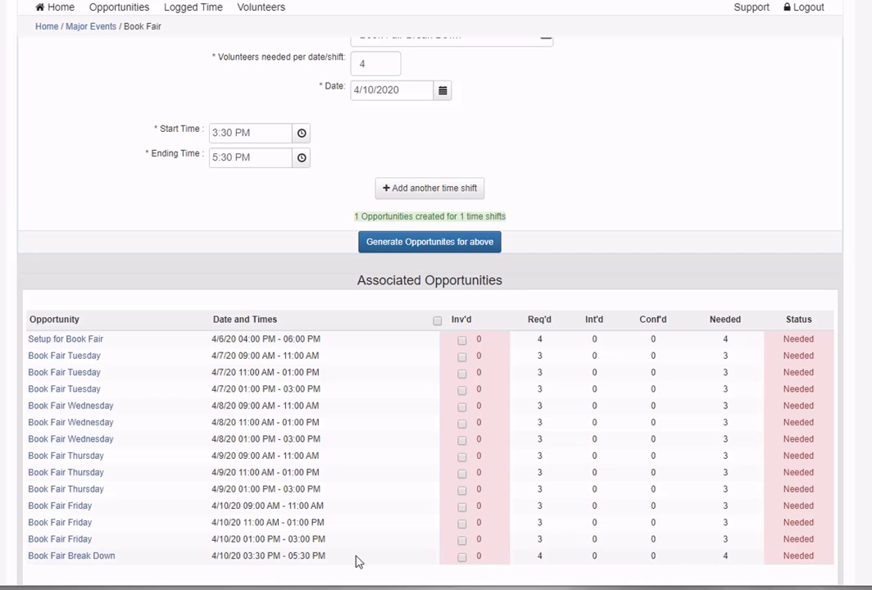
pyautogui.scroll(2, 452, 140)
pyautogui.click(452, 136)
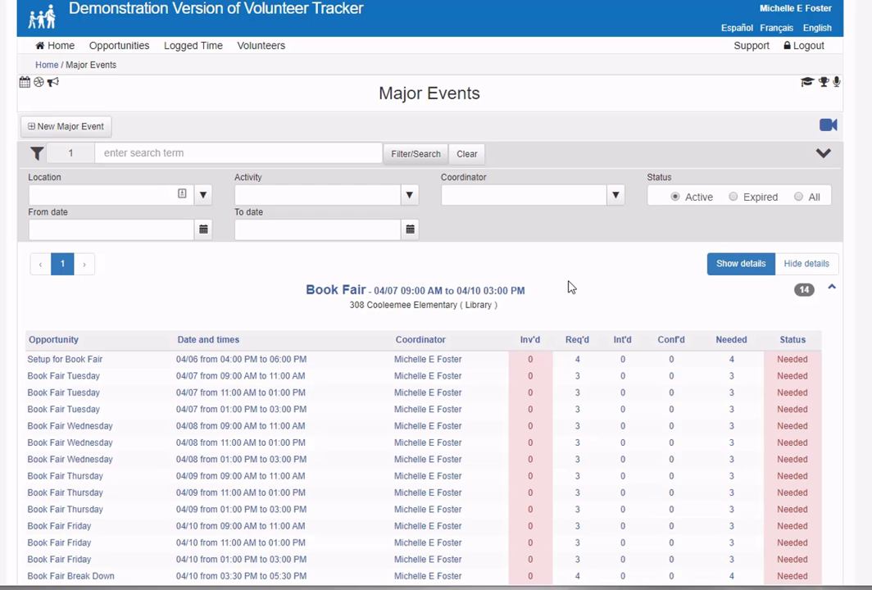
# Return to the home dashboard showing 14 opportunities
pyautogui.scroll(-1, 547, 306)
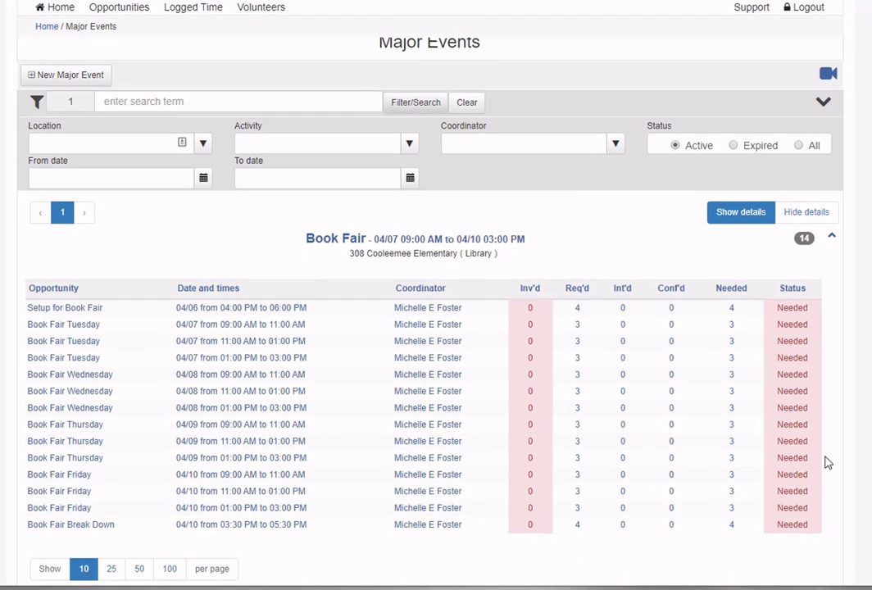
pyautogui.click(47, 28)
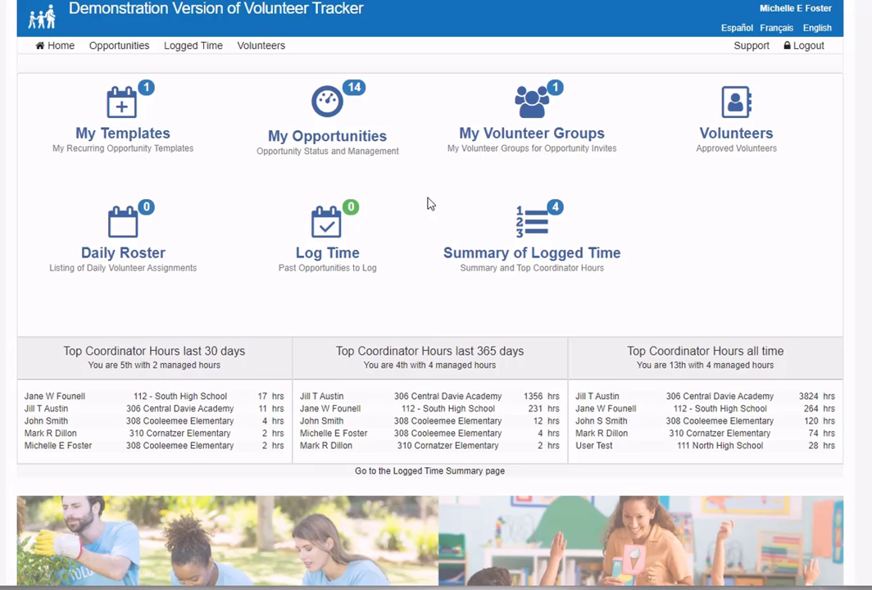
# Review the 14 Book Fair opportunities in My Opportunities, then go to the Major Events list
pyautogui.click(328, 112)
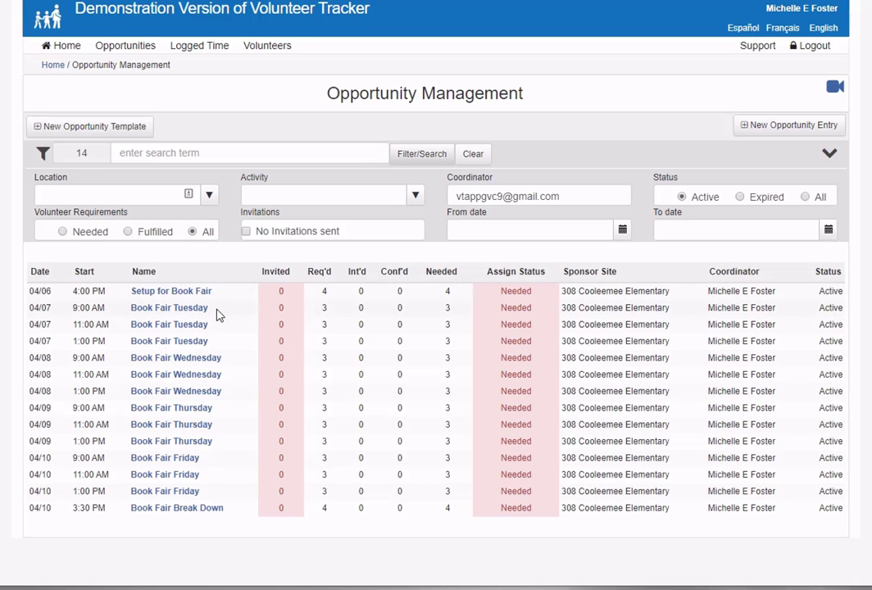
pyautogui.moveTo(130, 47)
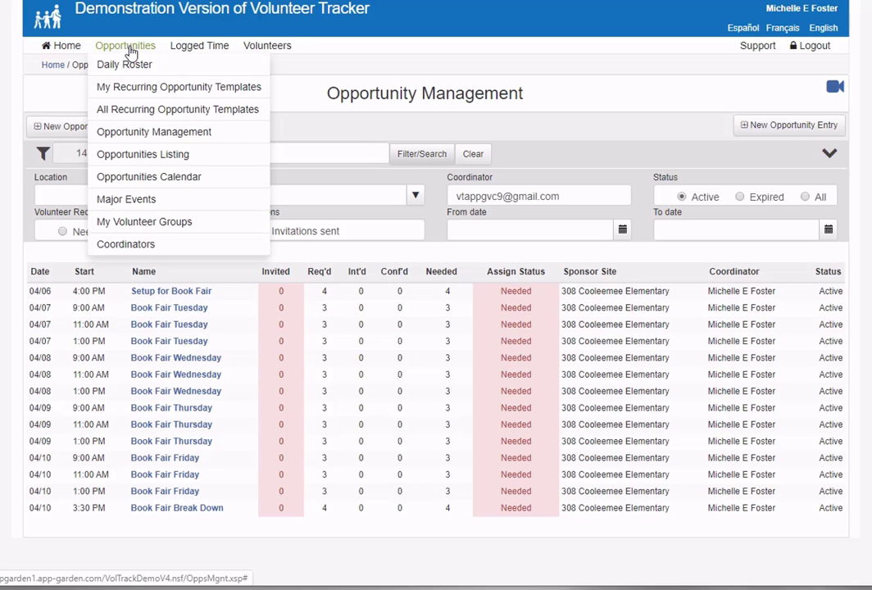
pyautogui.click(143, 204)
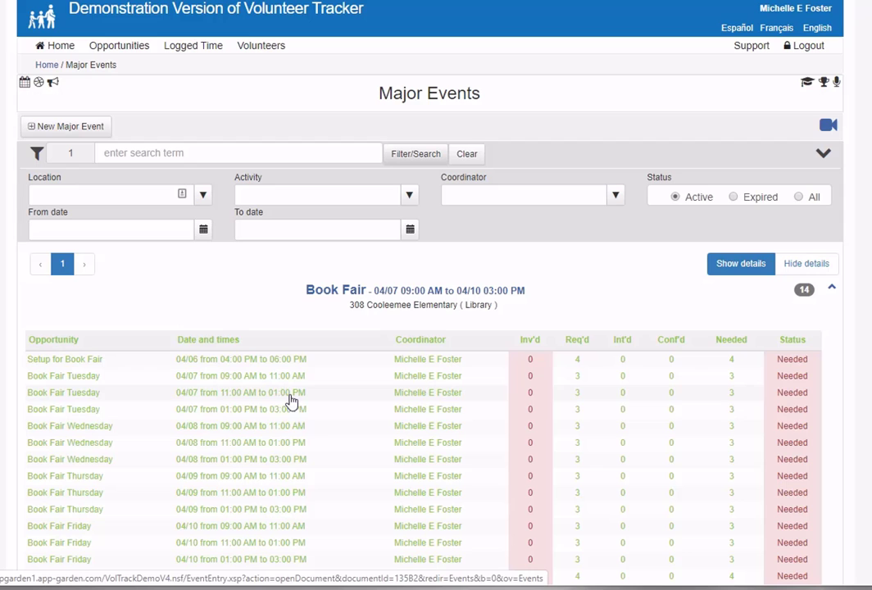
# Open the Book Fair event and mark all 14 associated opportunities in the Inv'd column
pyautogui.click(413, 294)
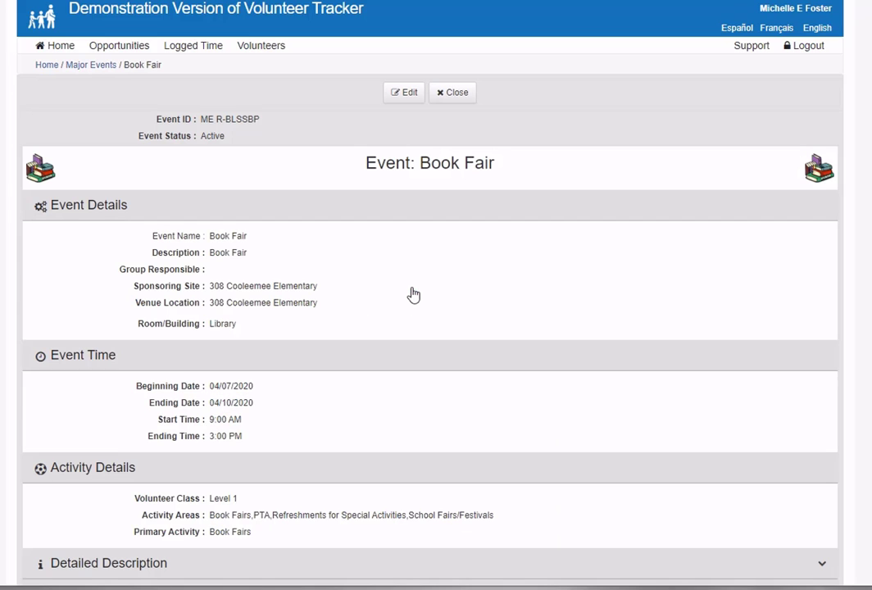
pyautogui.scroll(-7, 483, 359)
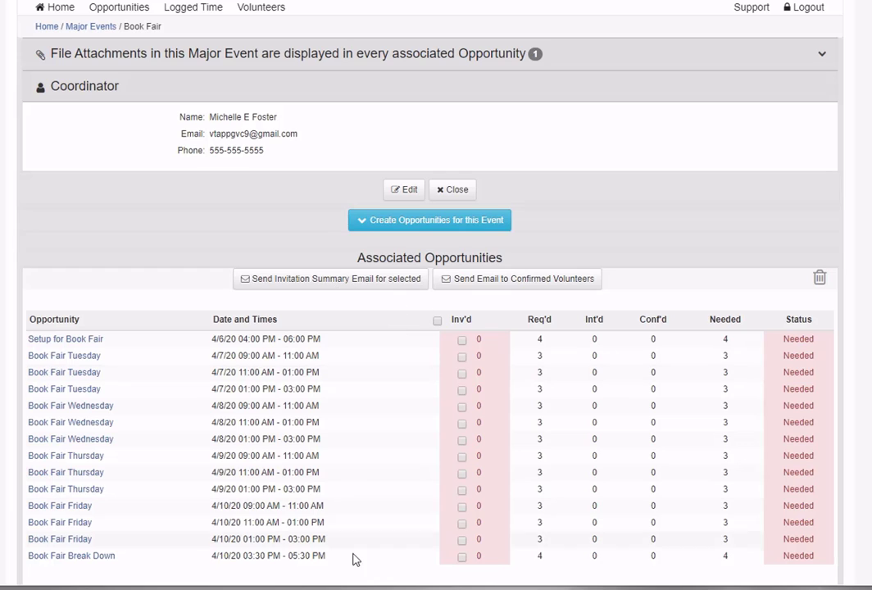
pyautogui.click(462, 340)
pyautogui.click(438, 322)
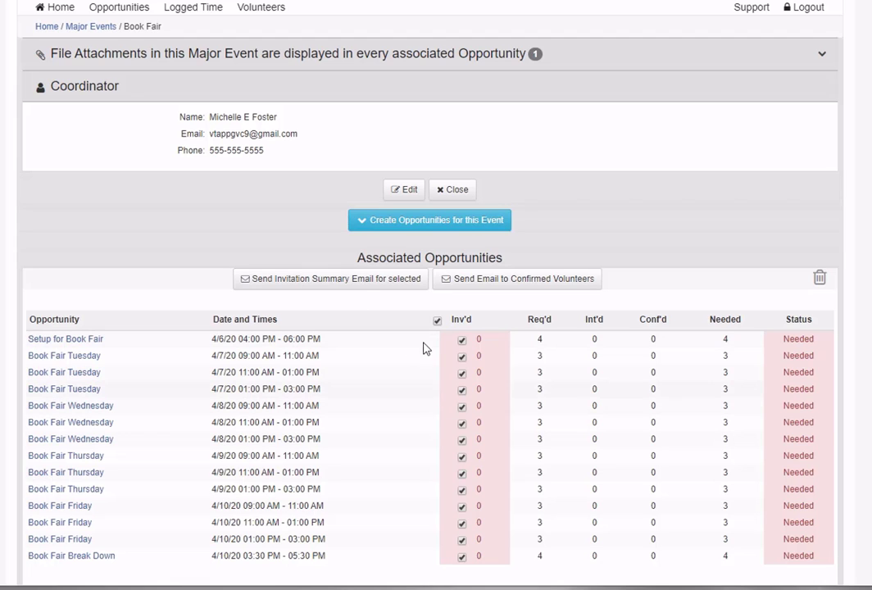
# Send the invitation summary email for the 14 selected Book Fair opportunities
pyautogui.click(359, 280)
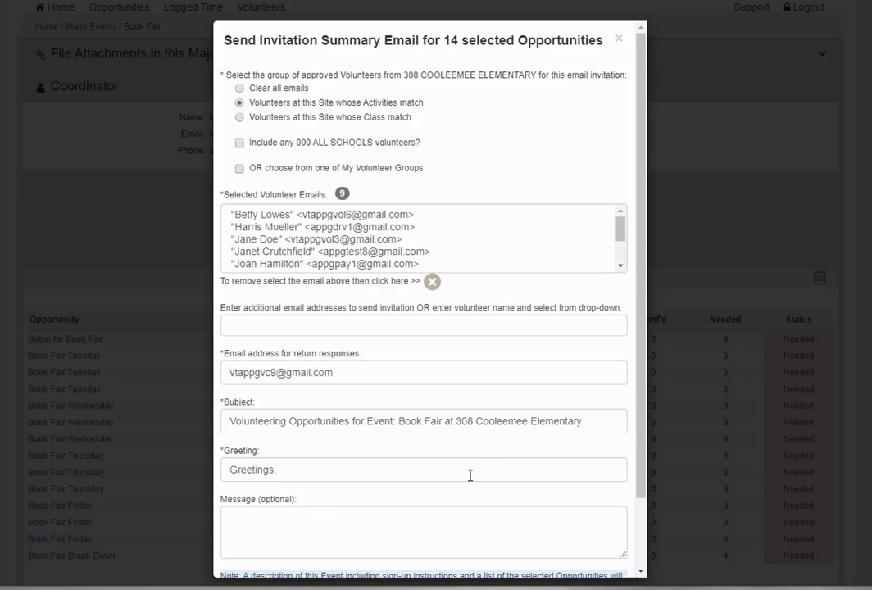
pyautogui.scroll(-3, 470, 476)
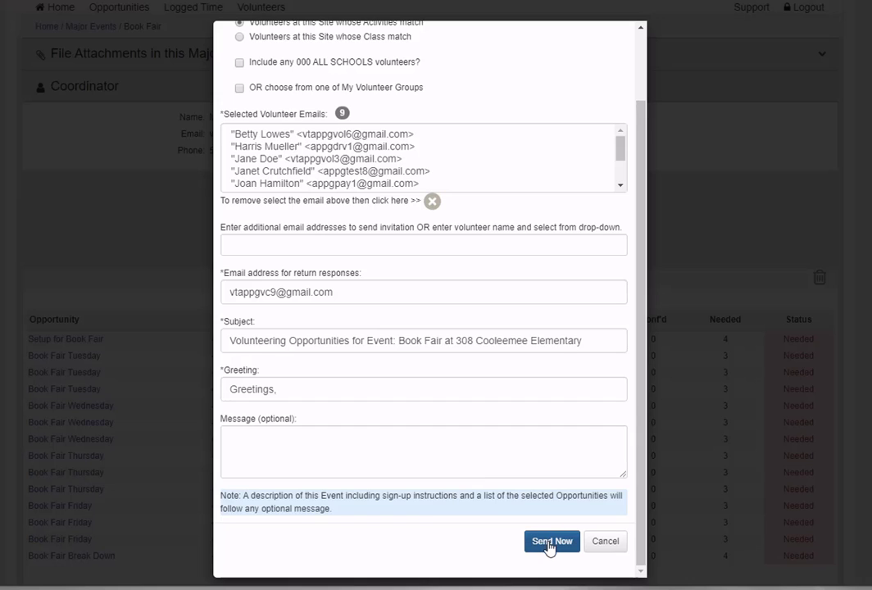
pyautogui.click(549, 543)
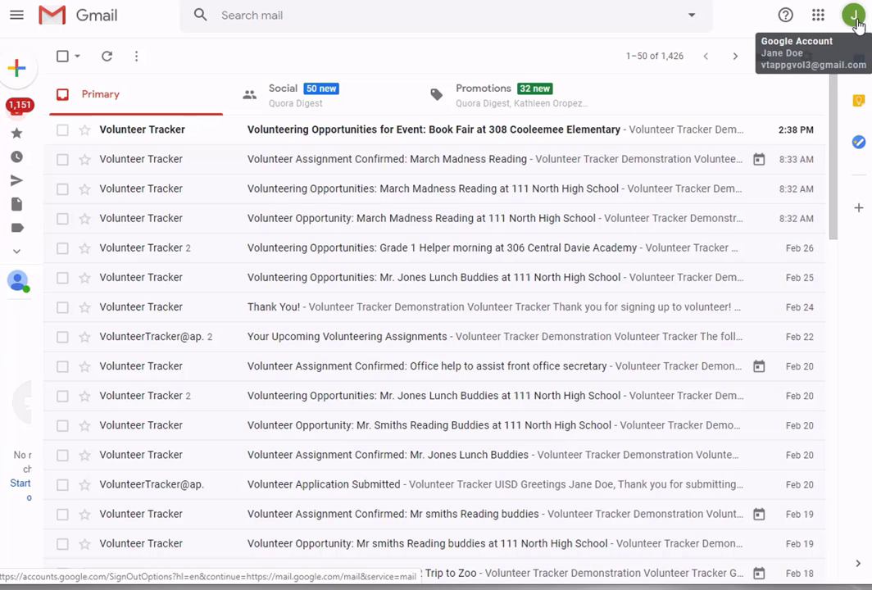
# Open the 'Volunteering Opportunities for Event: Book Fair' email and scroll through all 14 shifts
pyautogui.click(535, 138)
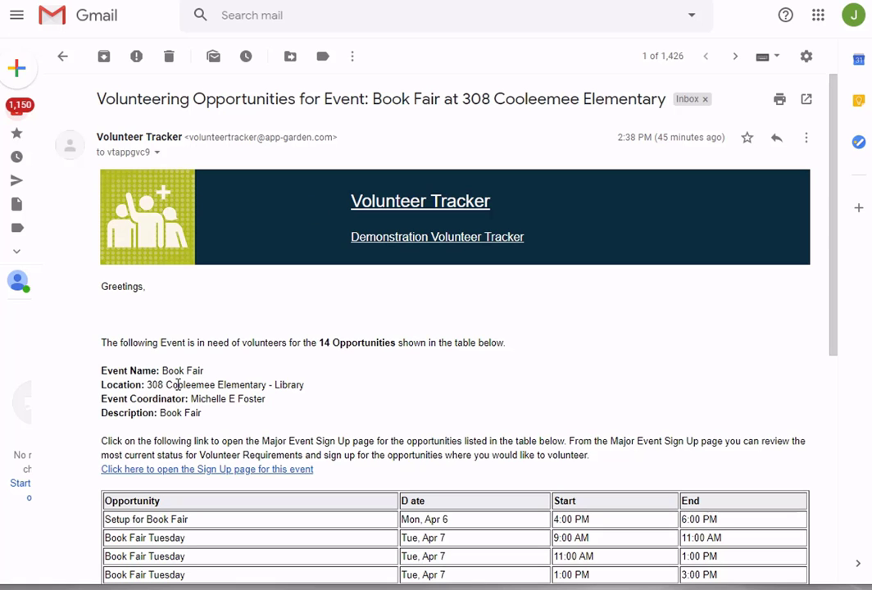
pyautogui.scroll(-1, 232, 400)
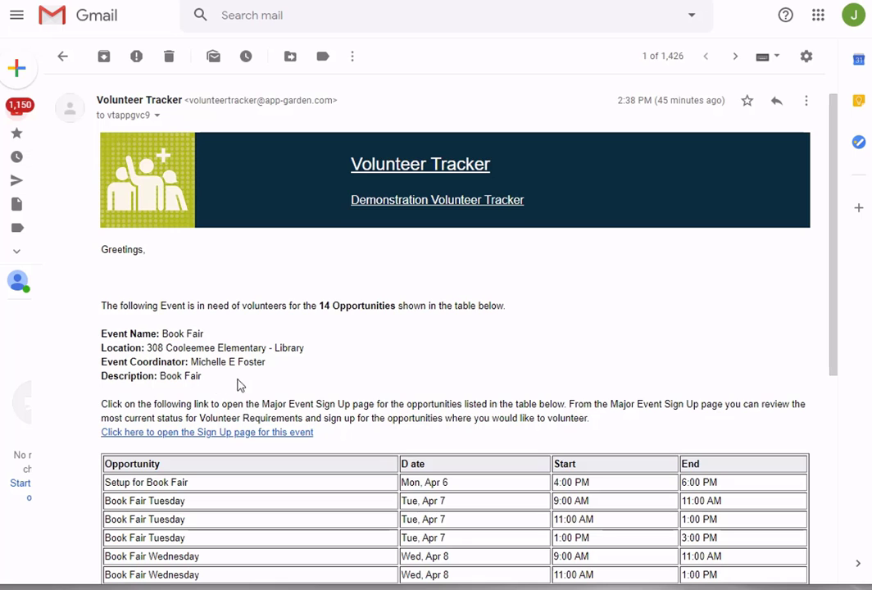
pyautogui.scroll(-5, 325, 402)
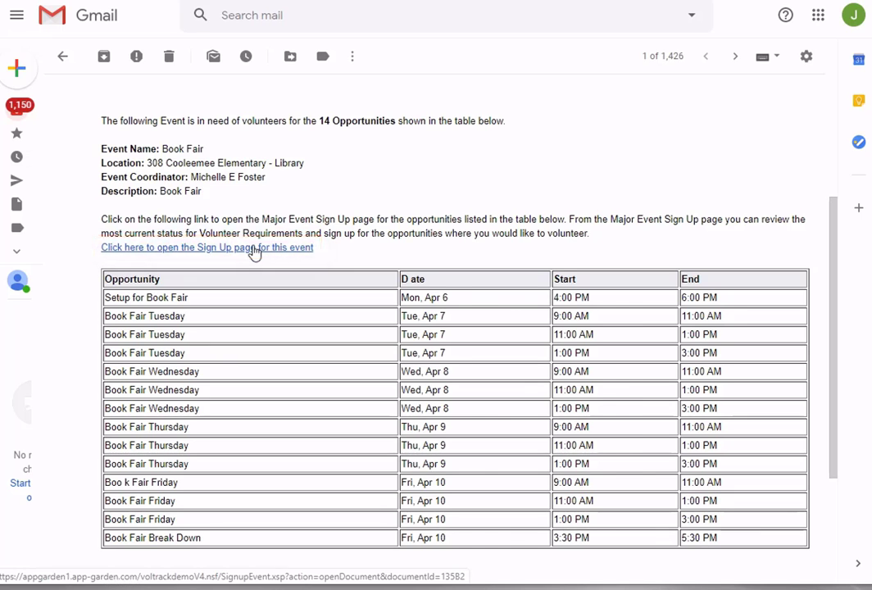
# Open the Book Fair sign-up page from the email link and narrow the browser to phone width
pyautogui.click(256, 253)
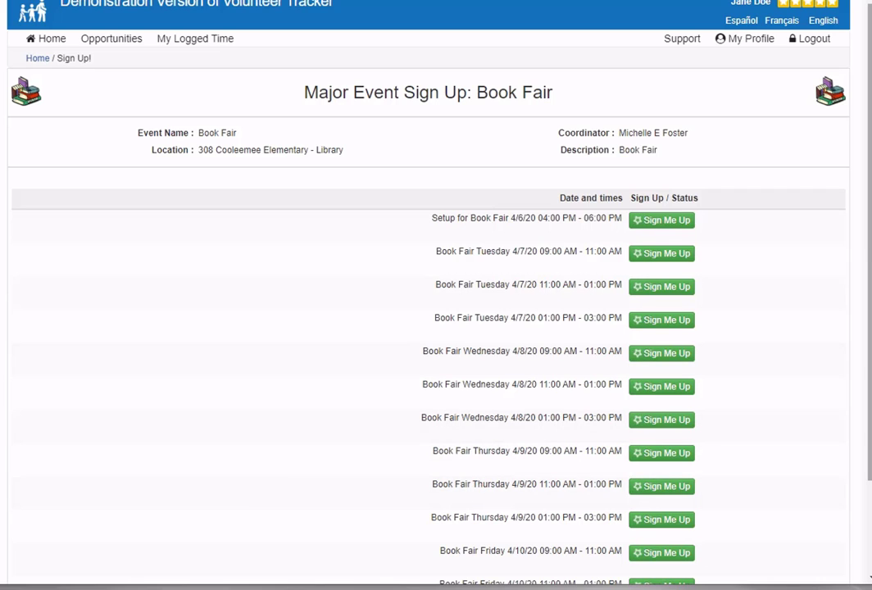
pyautogui.moveTo(869, 249); pyautogui.dragTo(341, 306)
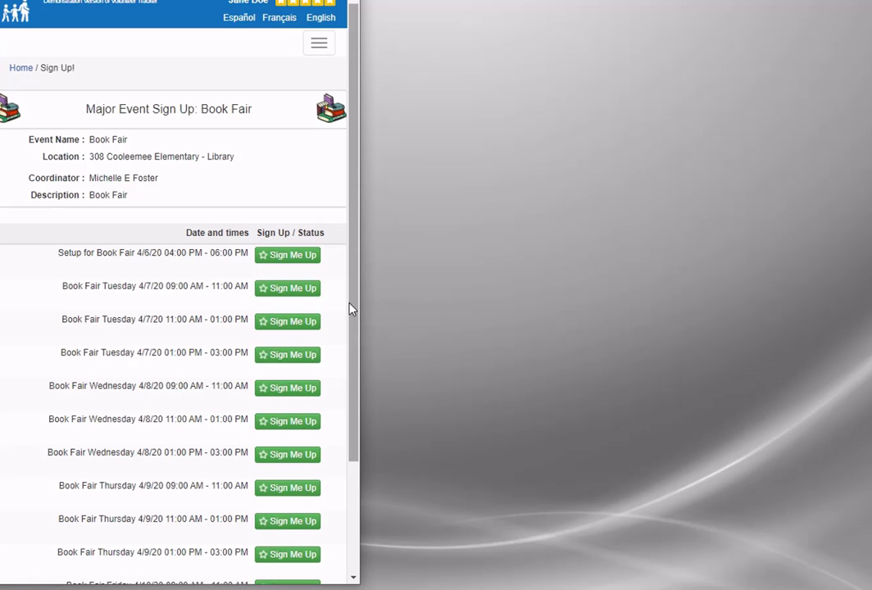
pyautogui.click(319, 45)
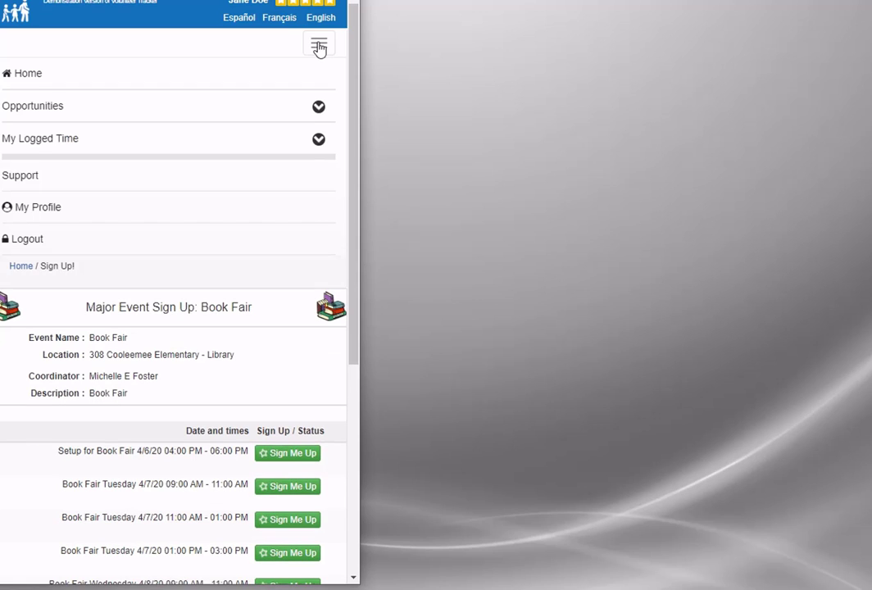
pyautogui.click(320, 47)
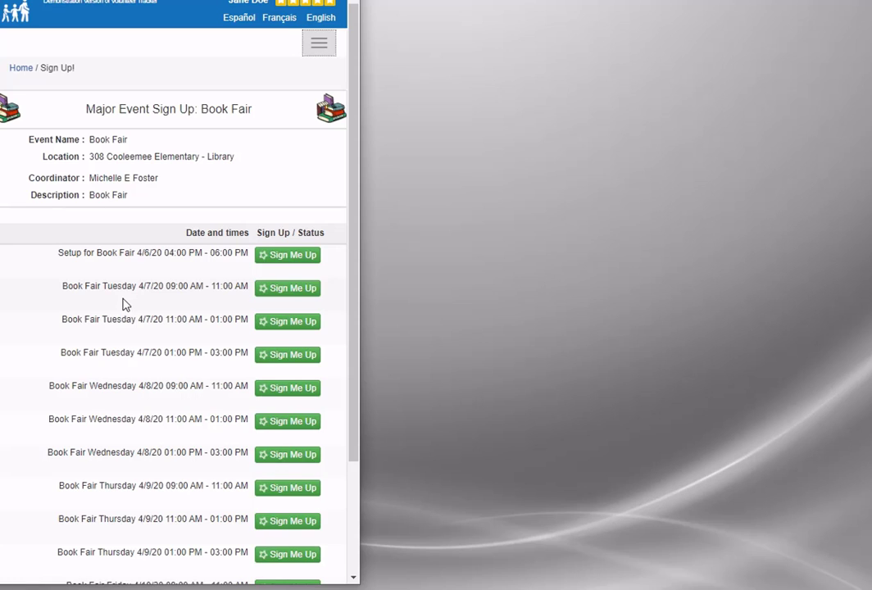
# Sign up for the Tuesday 4/7 and Wednesday 4/8 9–11 AM shifts, then try Tuesday 1–3 PM
pyautogui.click(302, 293)
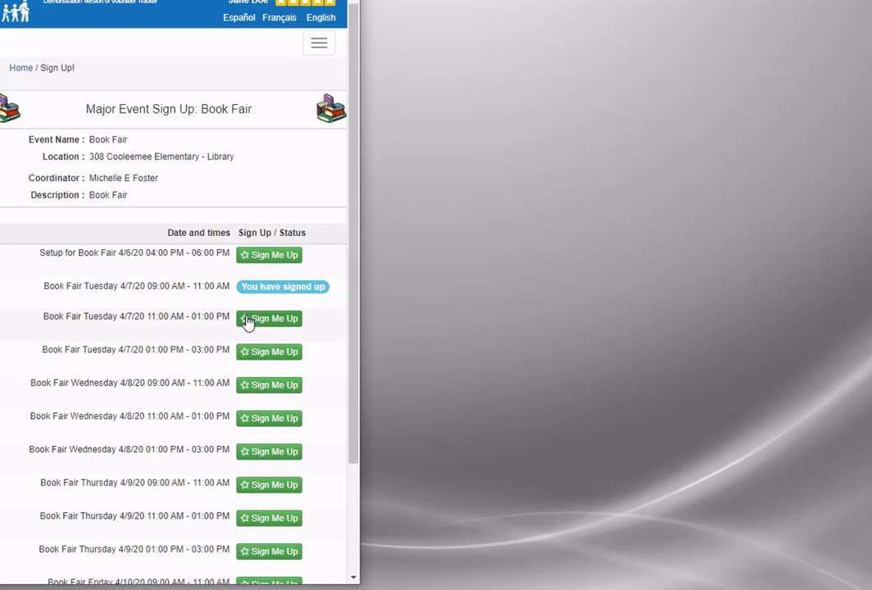
pyautogui.click(257, 391)
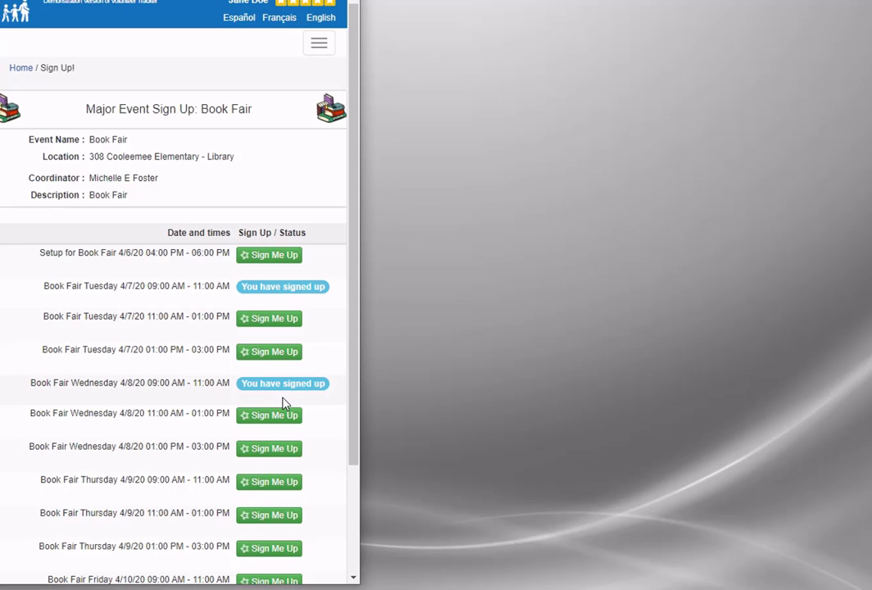
pyautogui.click(282, 358)
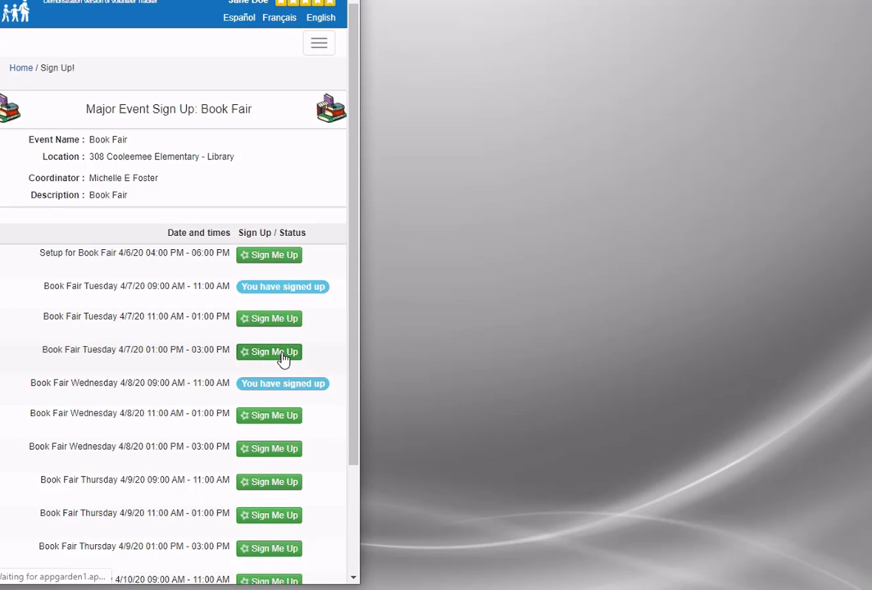